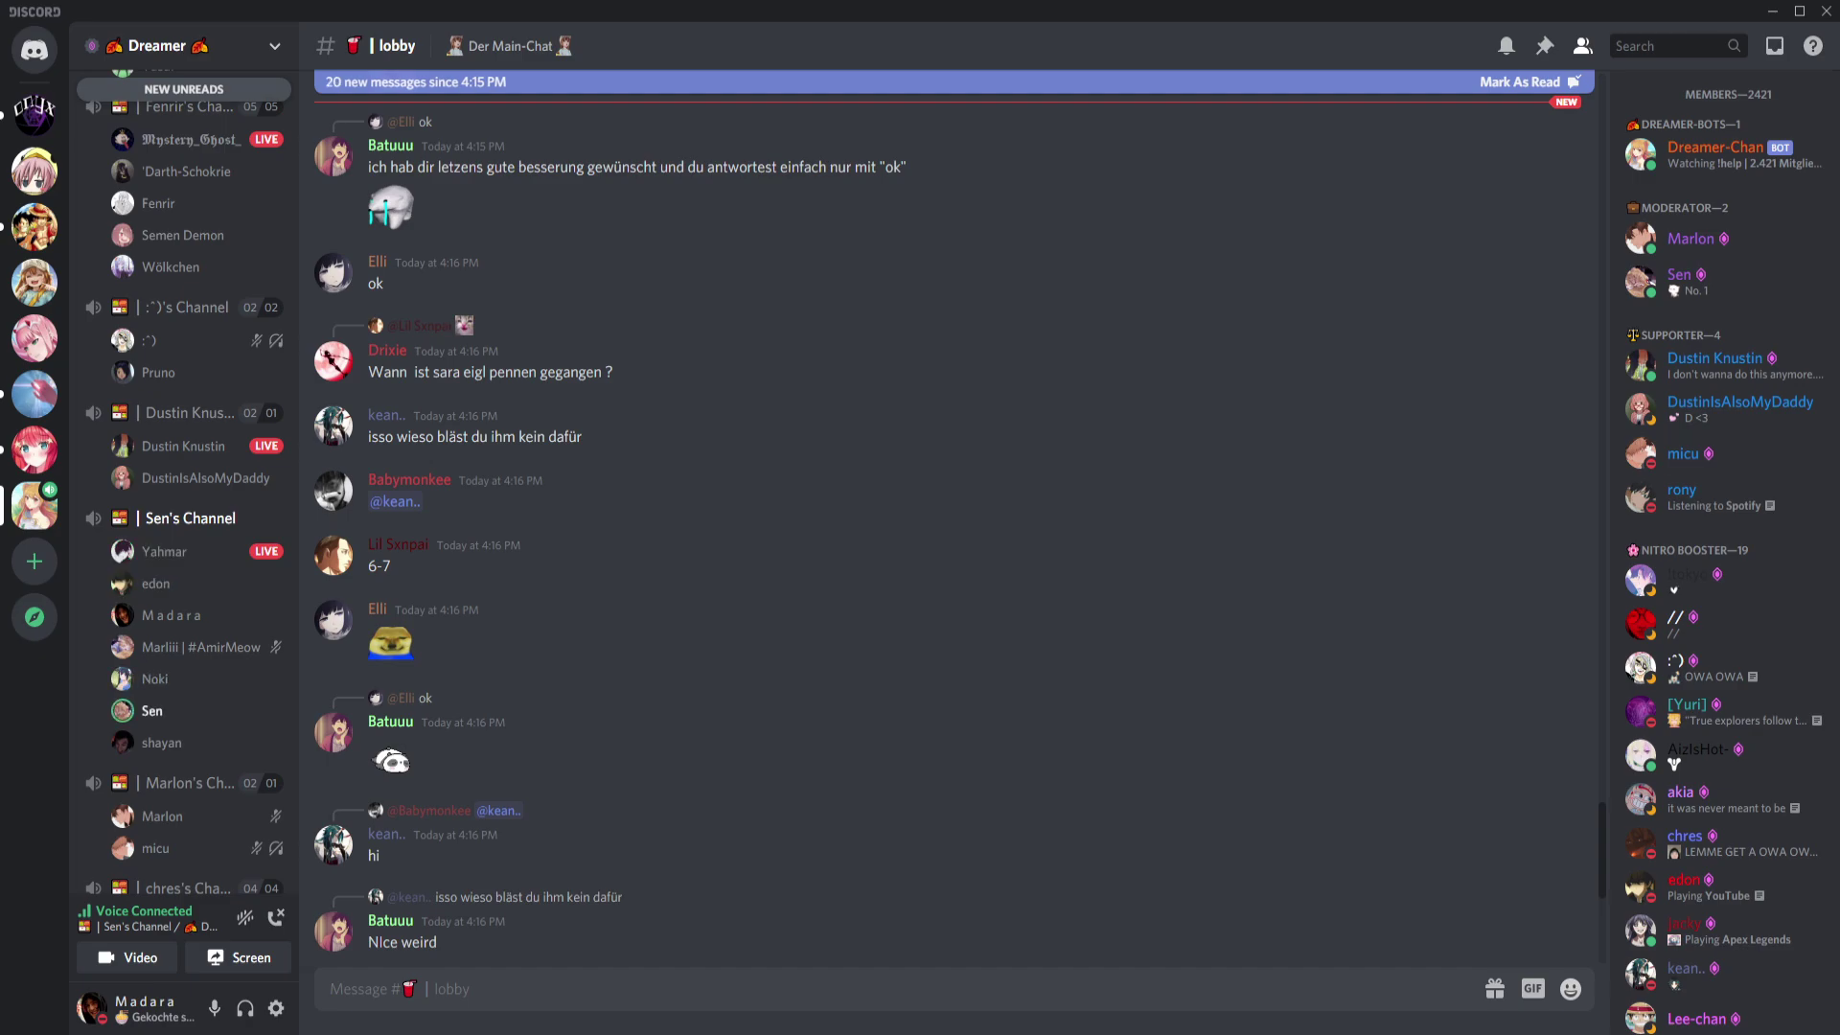
Switch to the Lawliet Test server and open the settings of the willkommen channel.
click(35, 342)
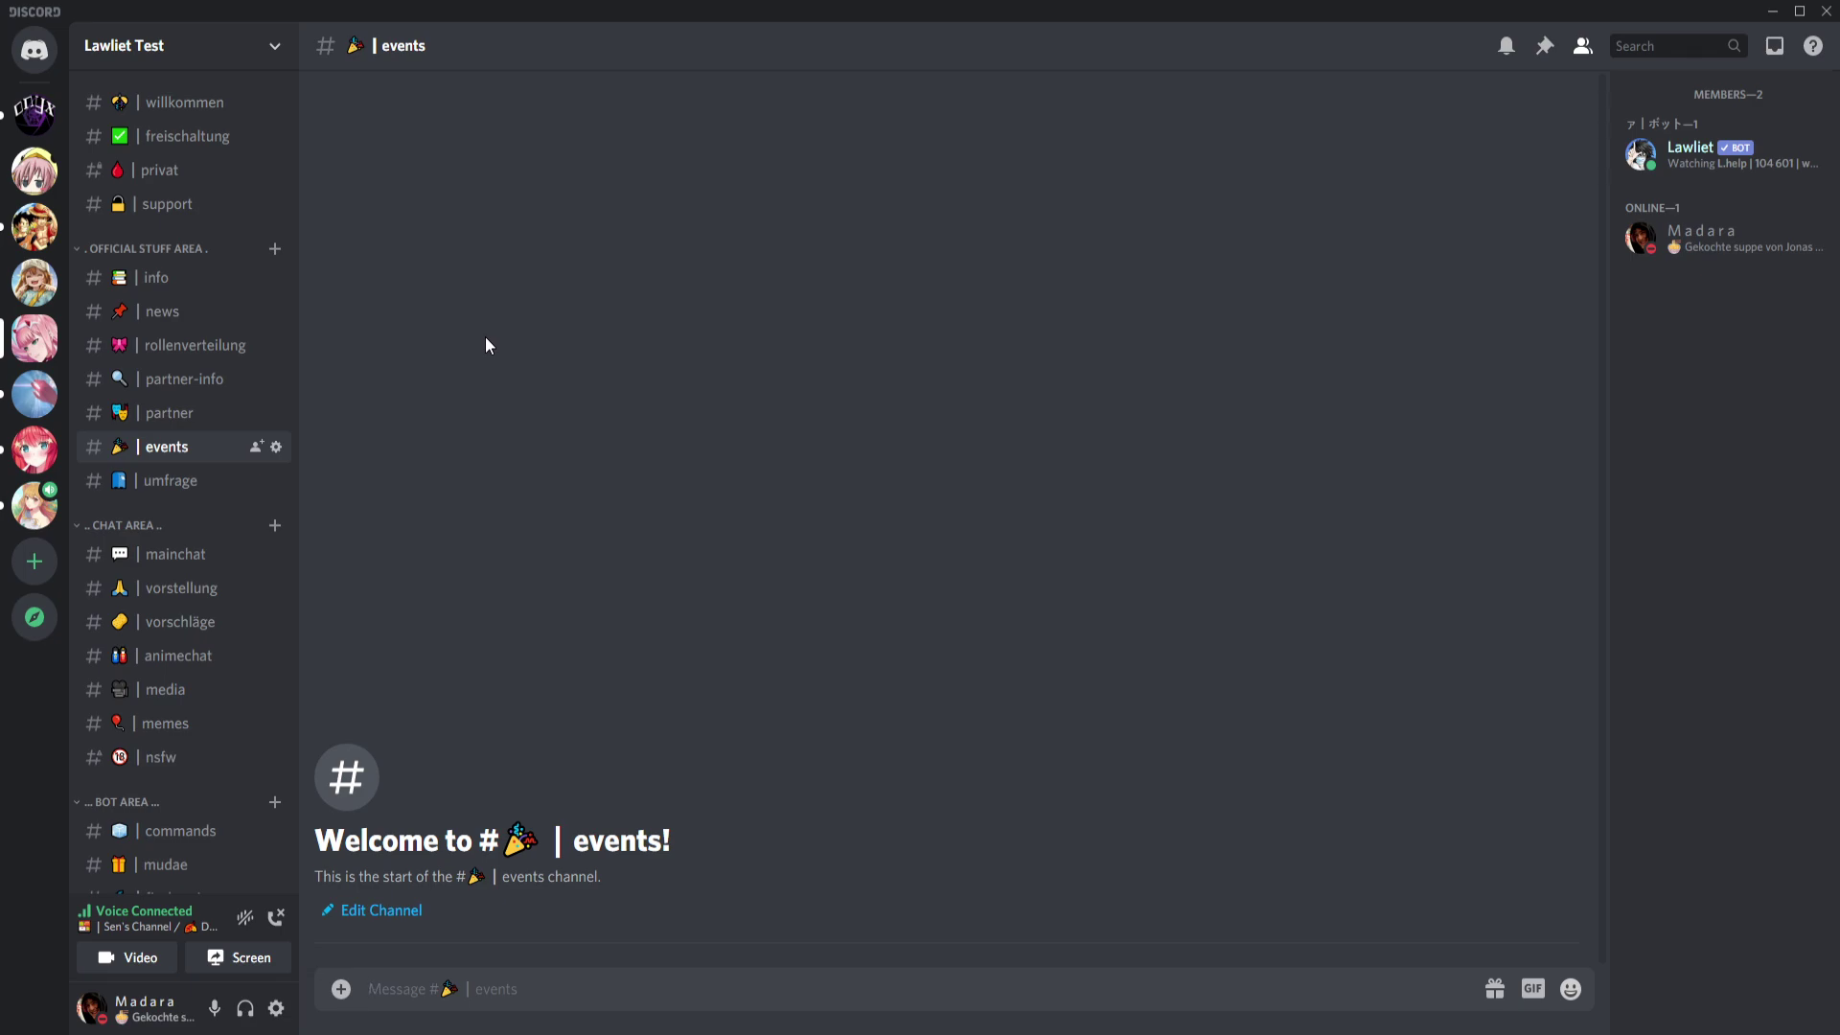
click(178, 104)
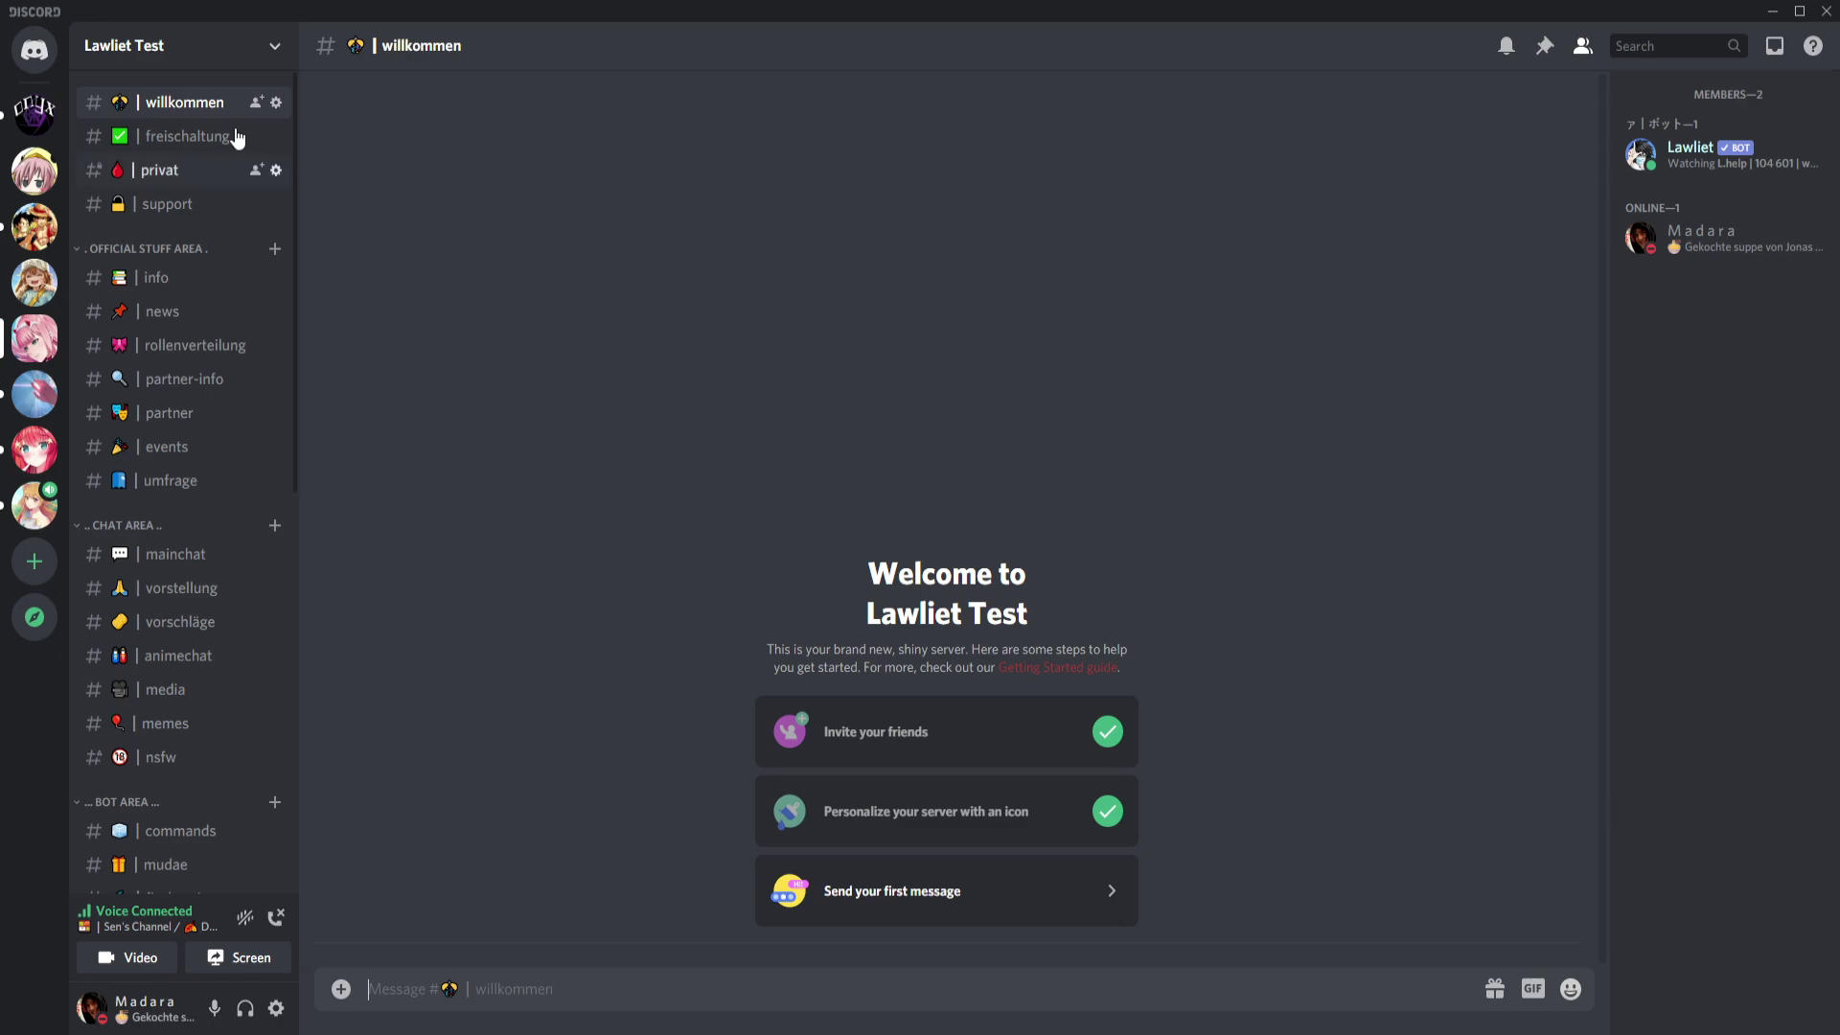
right_click(165, 105)
click(228, 272)
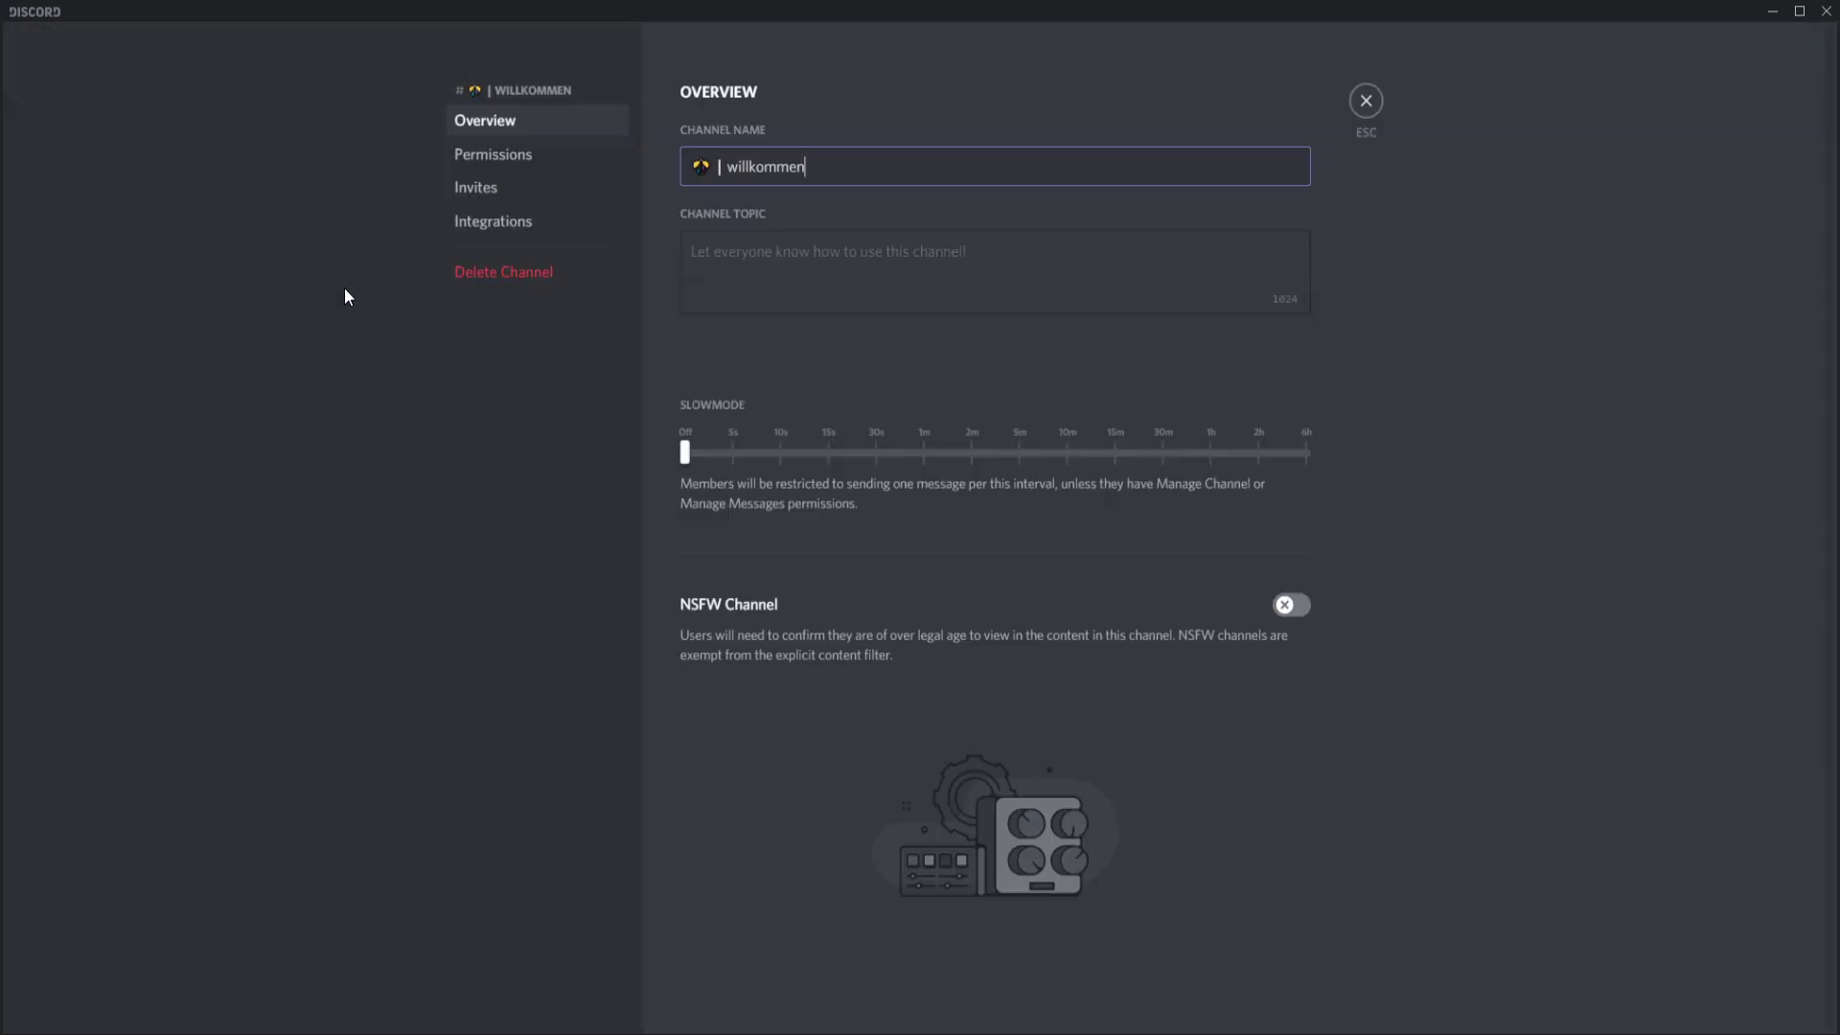
Examine the bot role's general and text permissions for the willkommen channel, and leave the channel settings.
click(505, 161)
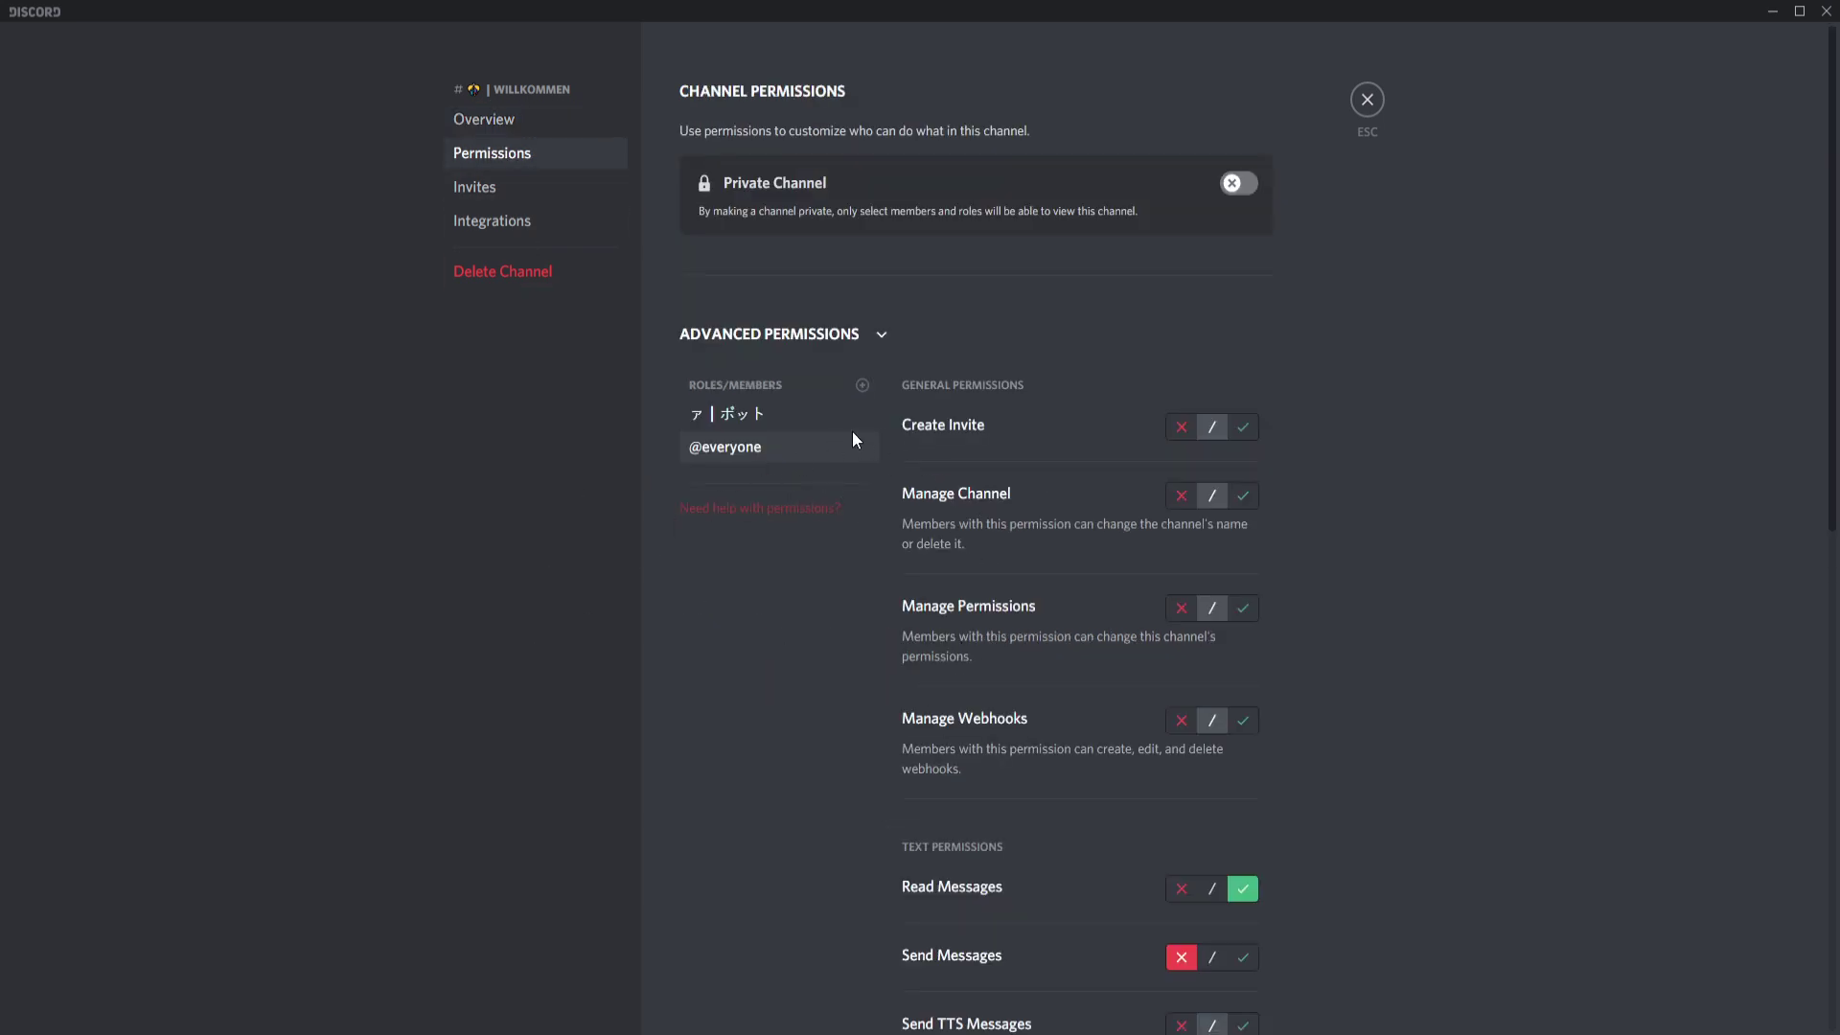
click(776, 426)
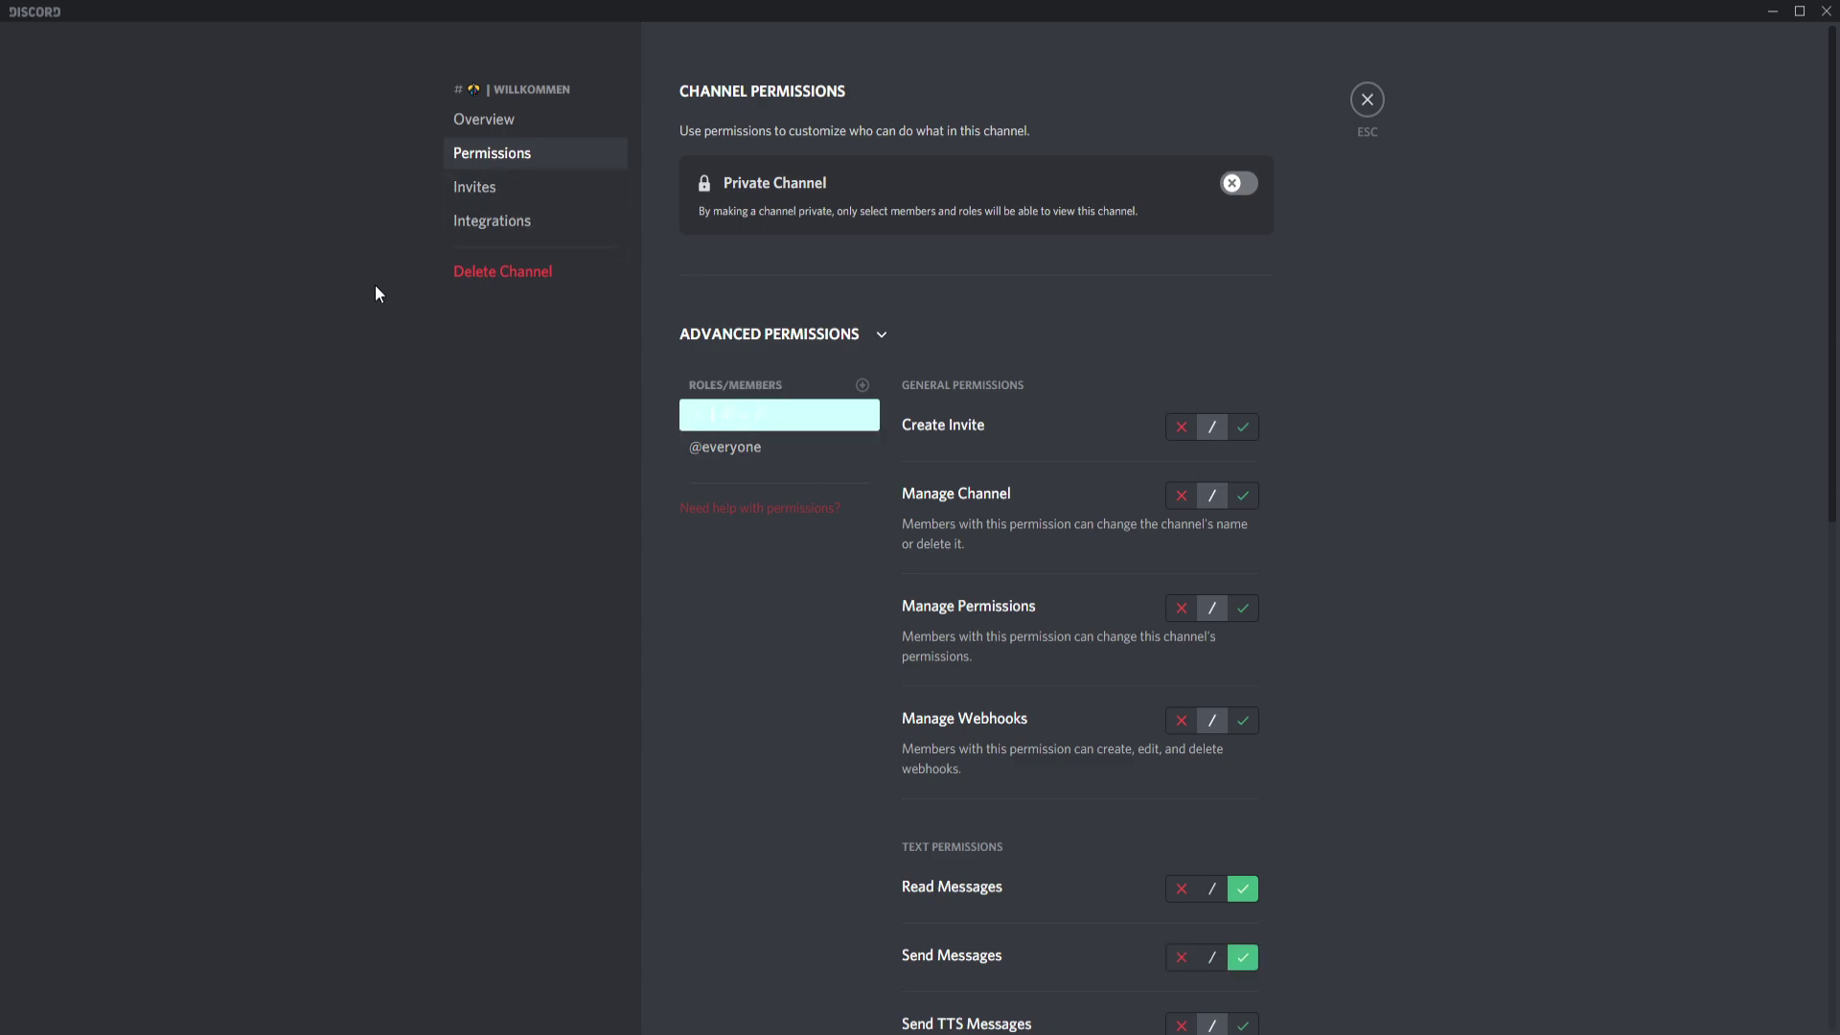
scroll(935, 757, down, 5)
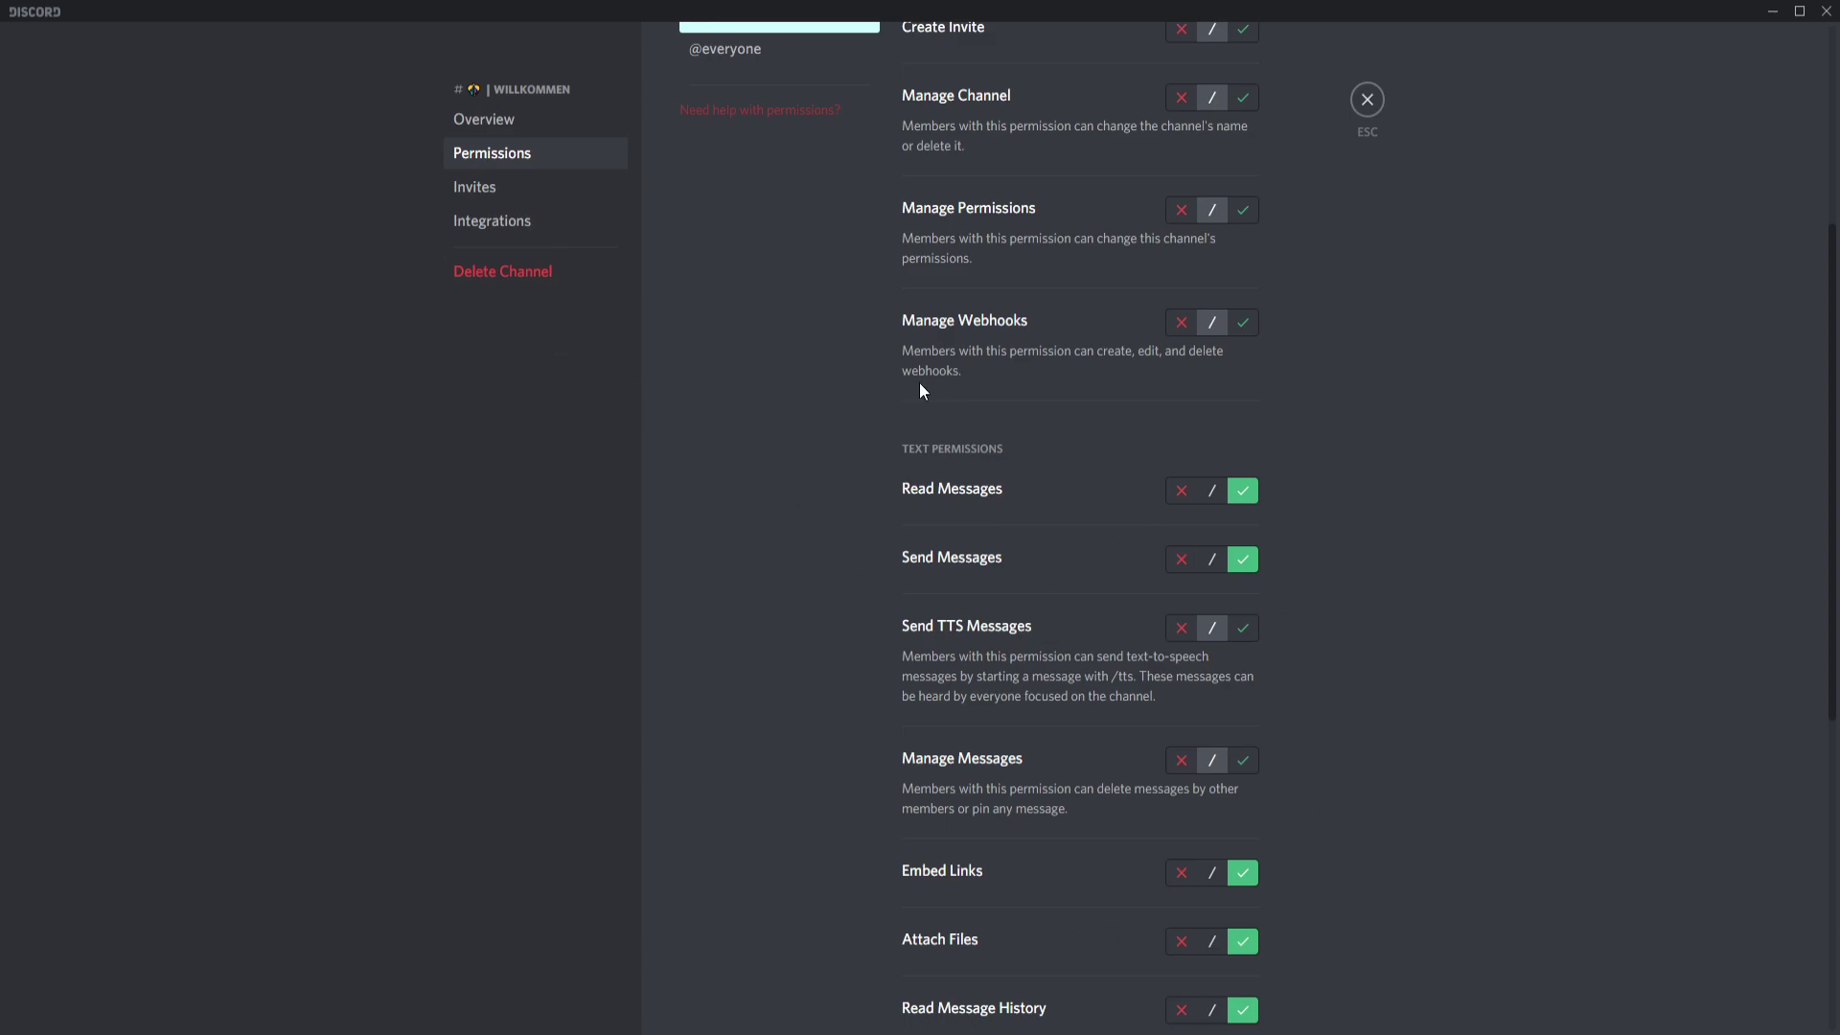
scroll(916, 365, up, 8)
scroll(913, 345, down, 5)
click(1368, 99)
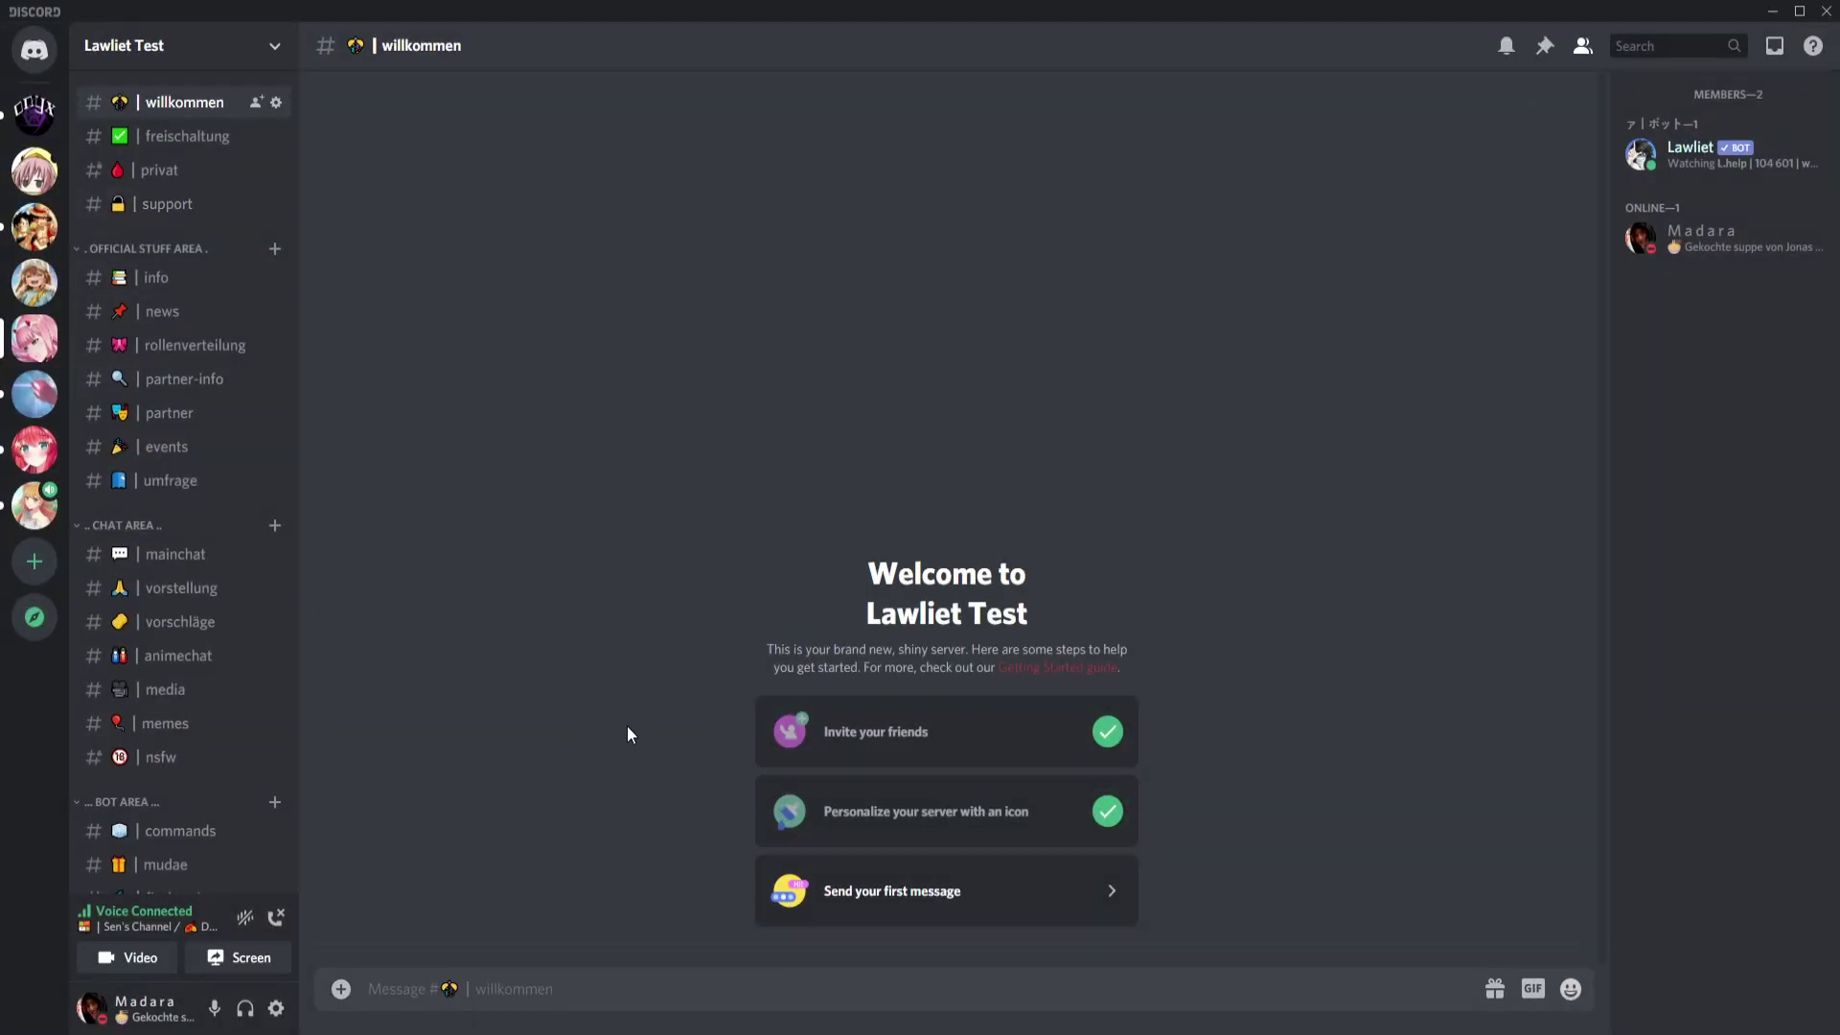
Send the command l.welcome in the privat channel to bring up the bot's welcome message configuration.
click(201, 171)
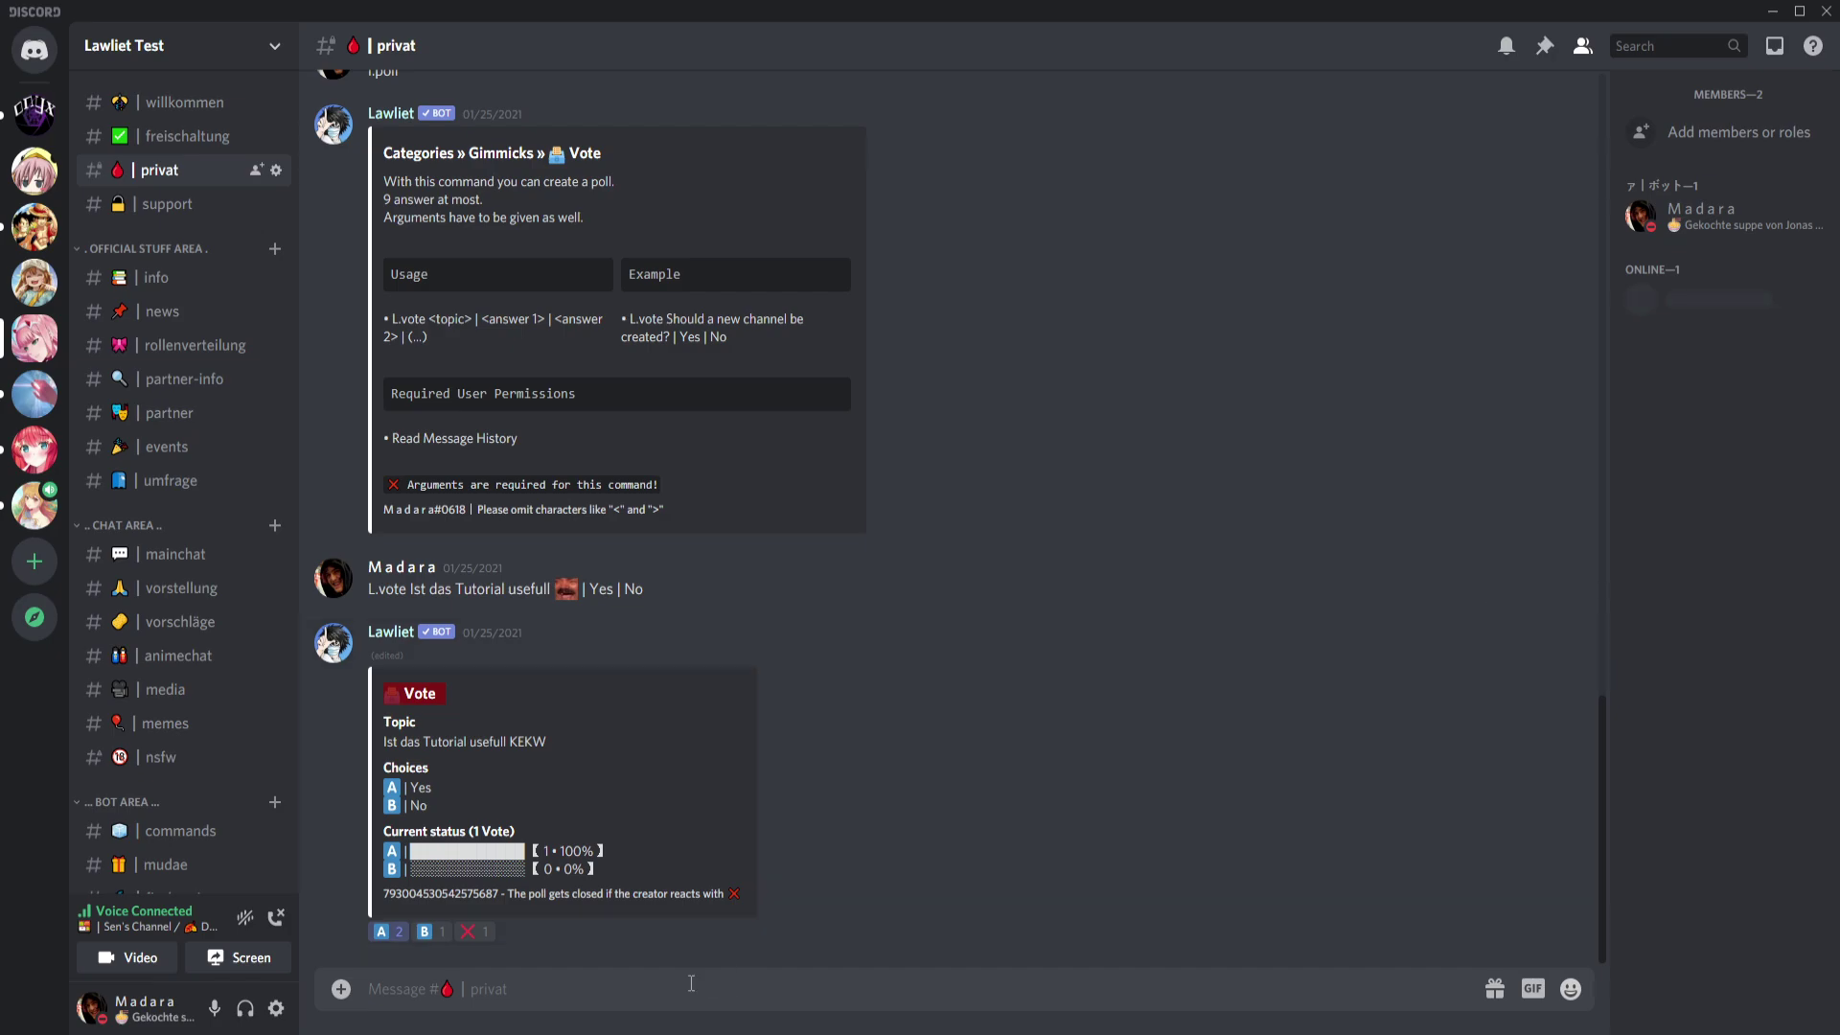
click(646, 995)
text(l.welcome)
key(Return)
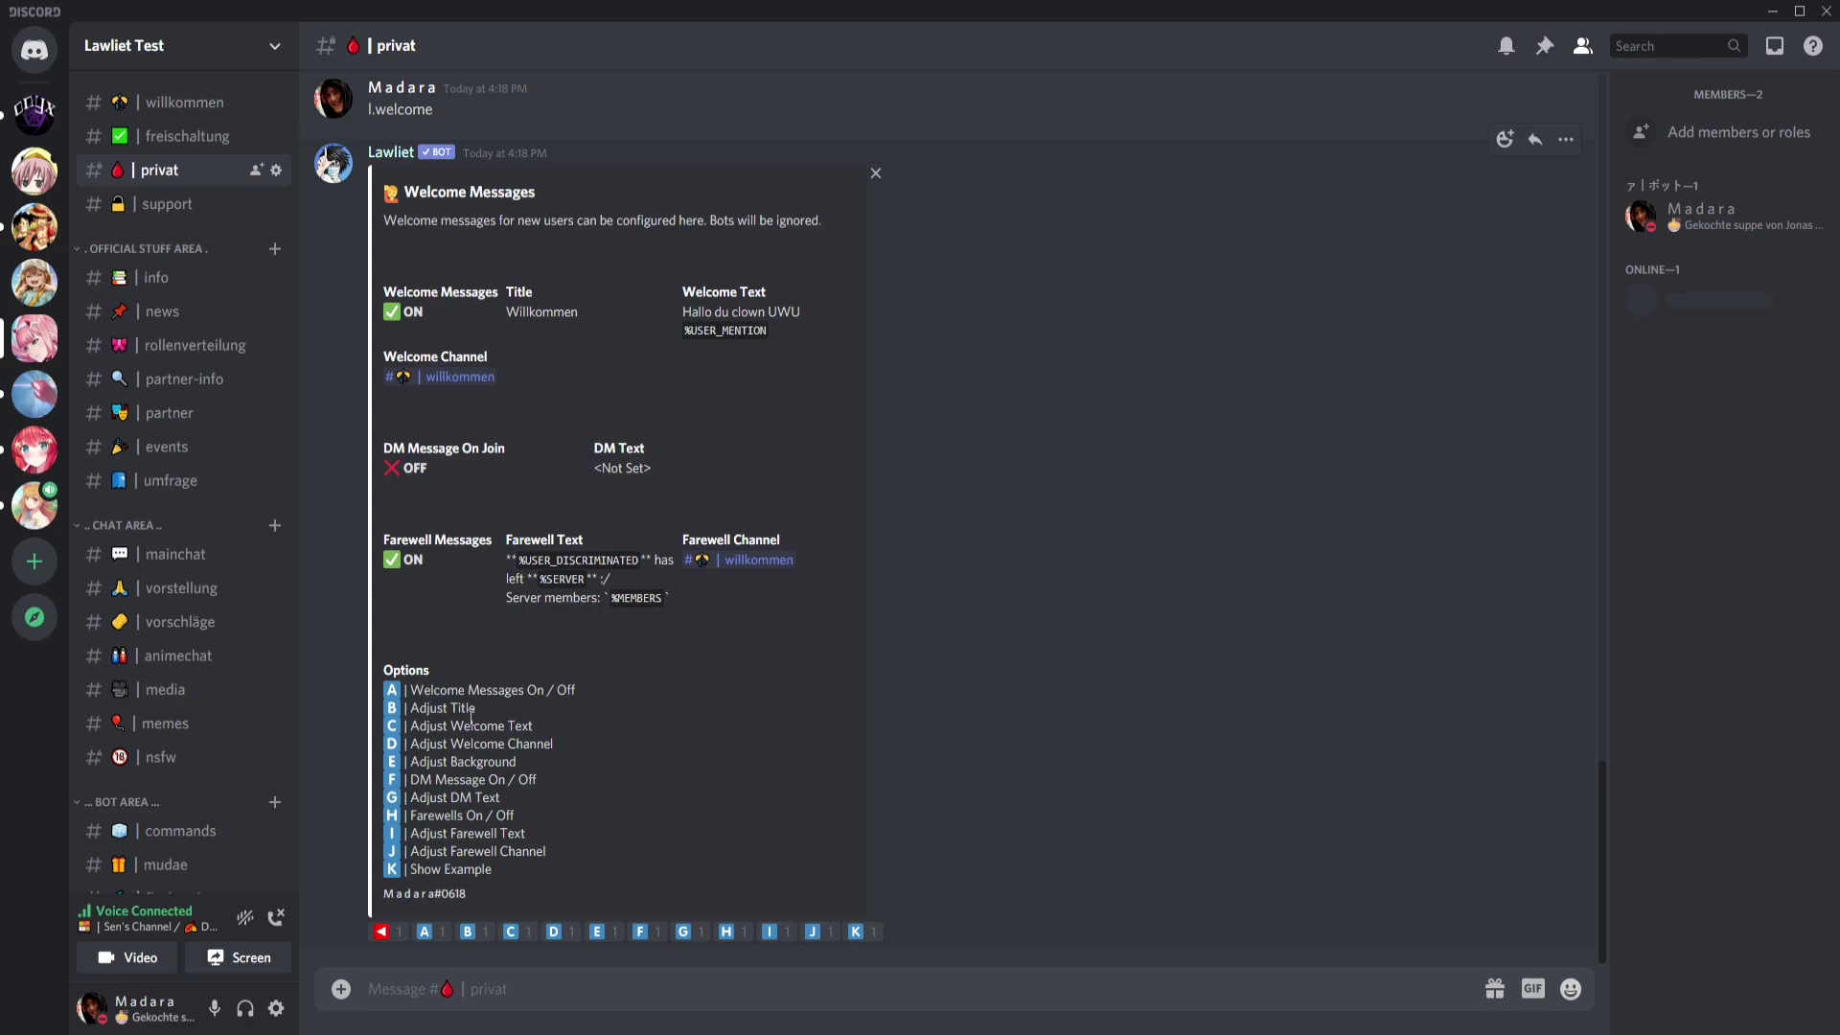
double_click(437, 689)
click(461, 697)
click(554, 931)
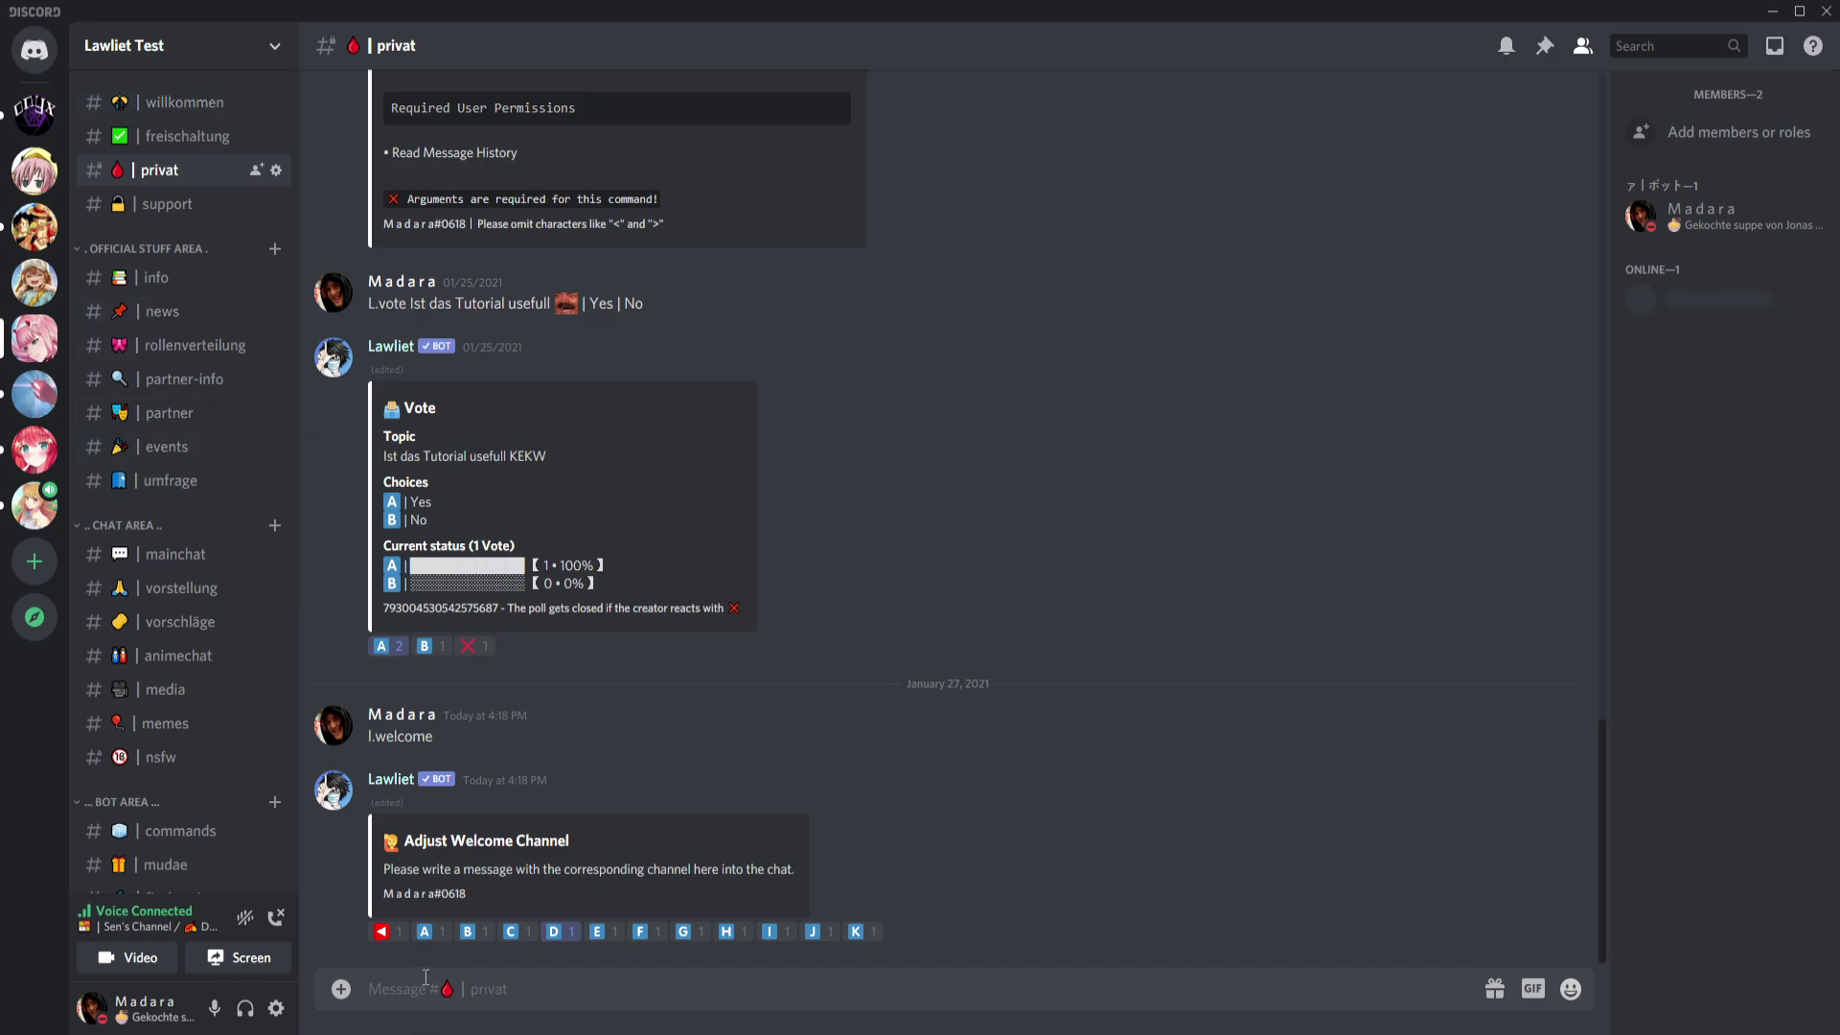
click(381, 930)
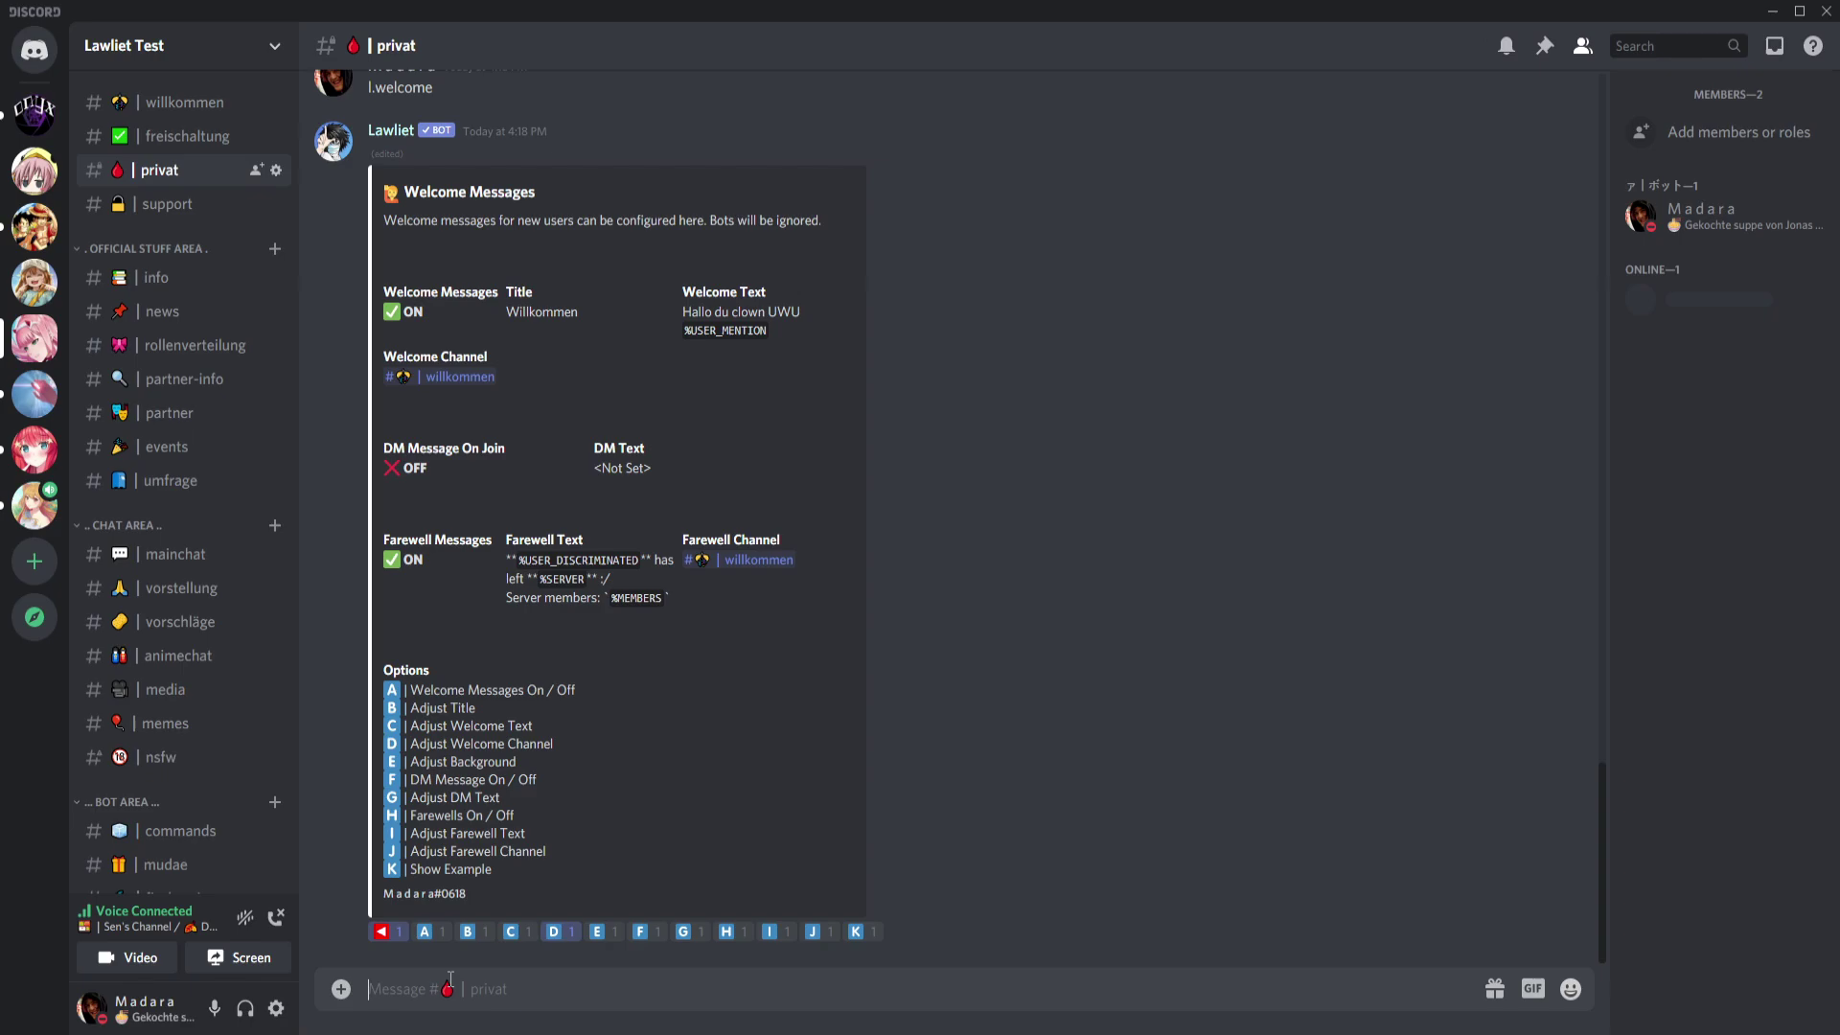
text(#w)
key(BackSpace)
text(m)
key(BackSpace)
key(BackSpace)
Set the title of the bot's welcome message to "Welcome to Lawliet".
drag(407, 714, 476, 711)
click(446, 910)
click(480, 933)
click(448, 994)
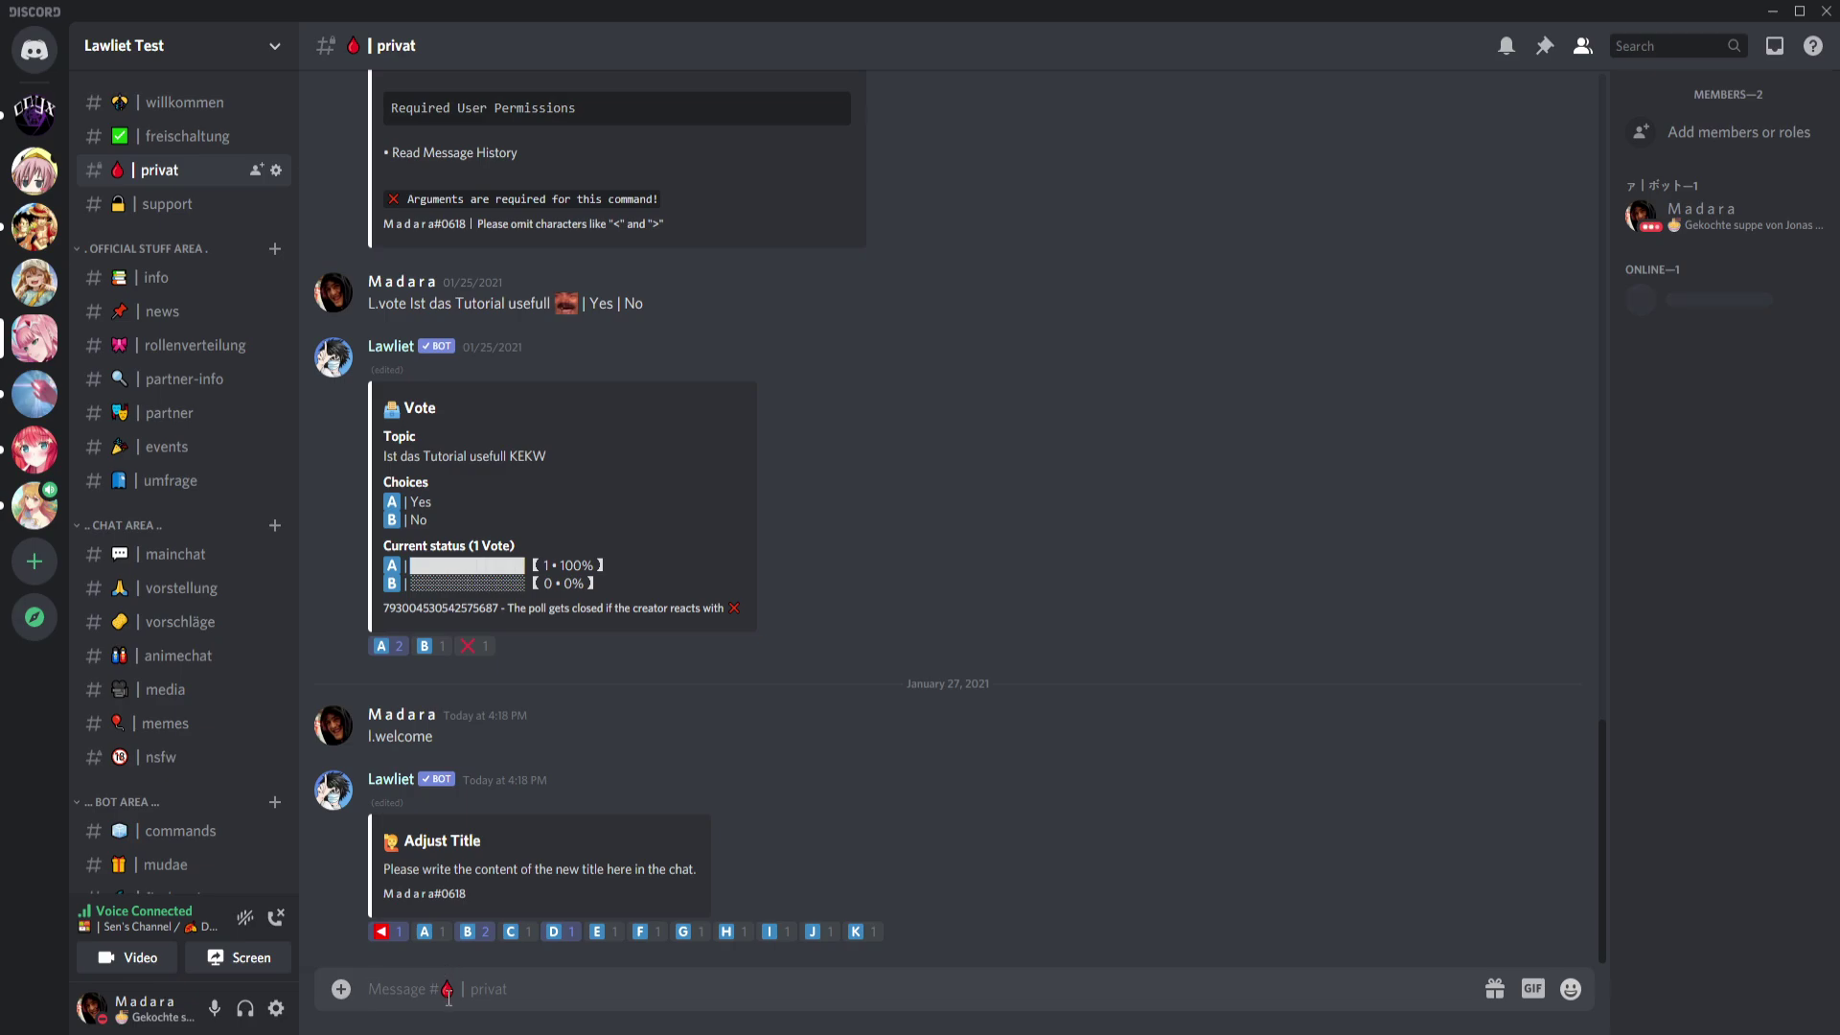
text(W)
key(BackSpace)
text(Welcome to Lawliet)
key(Return)
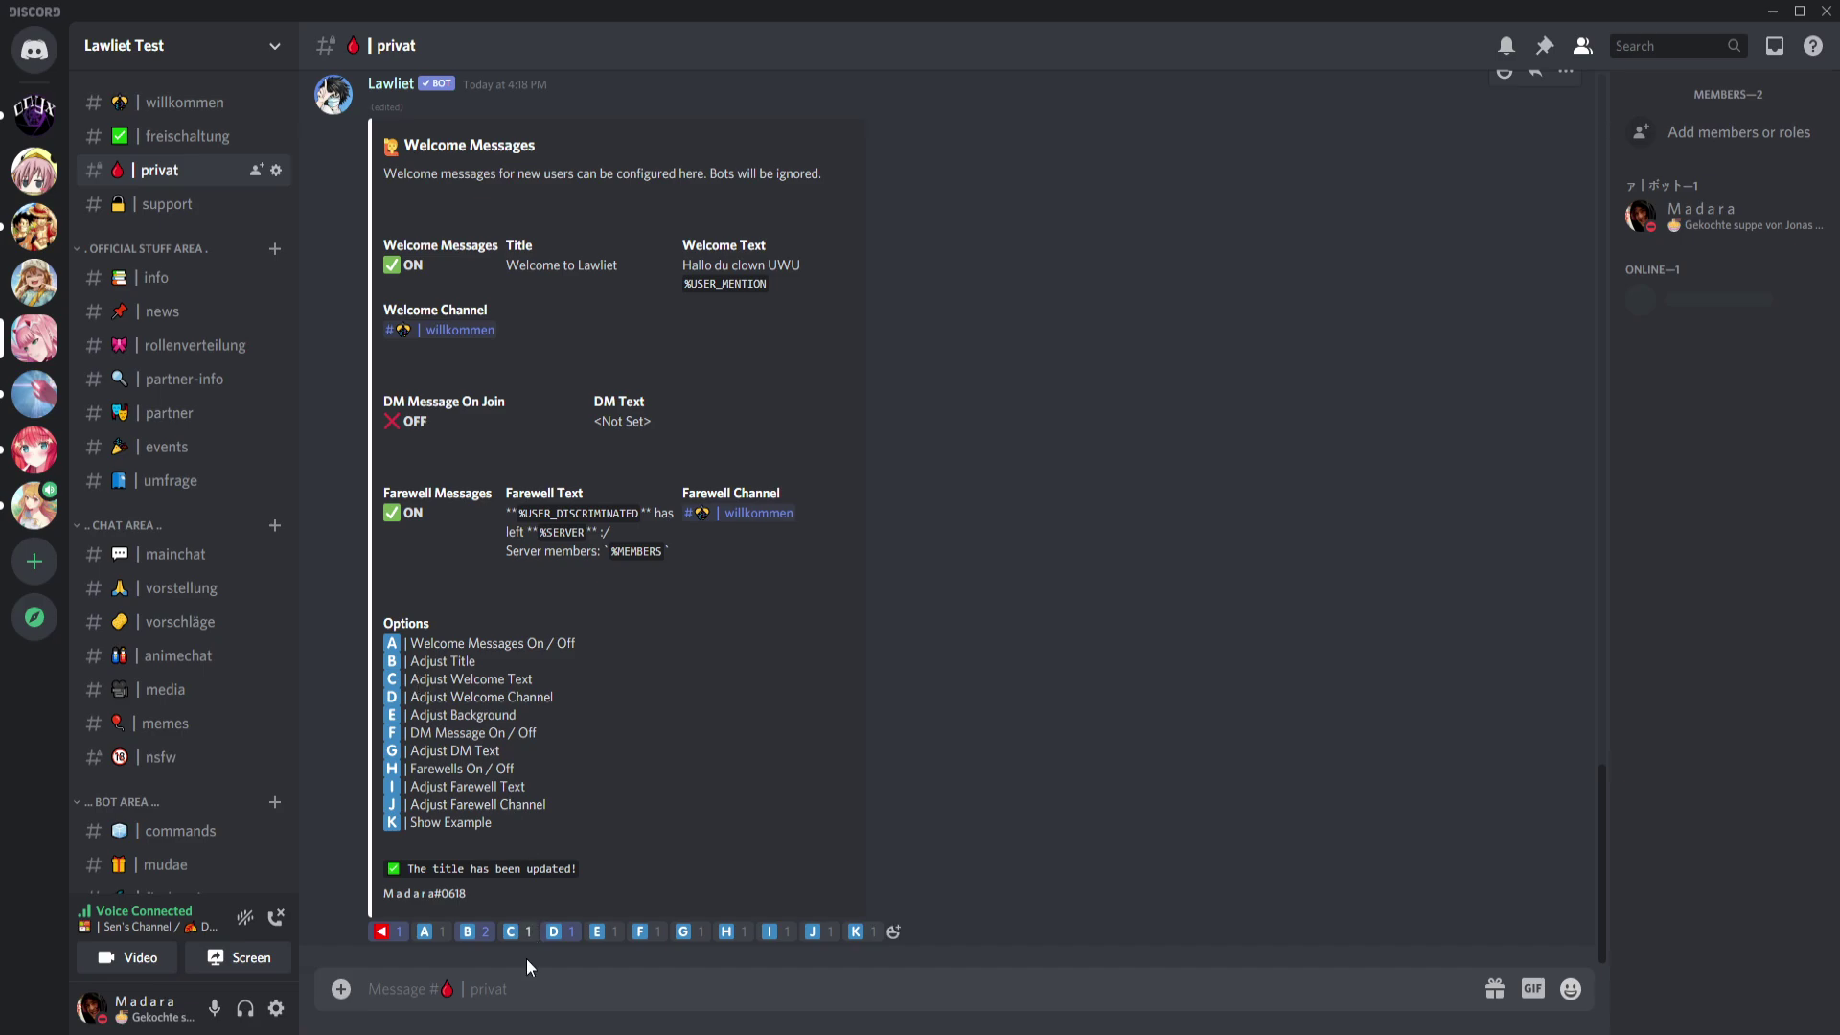
Set the welcome text to "Welcome to %Server , %User_Mention you are the %Members Member!".
click(518, 935)
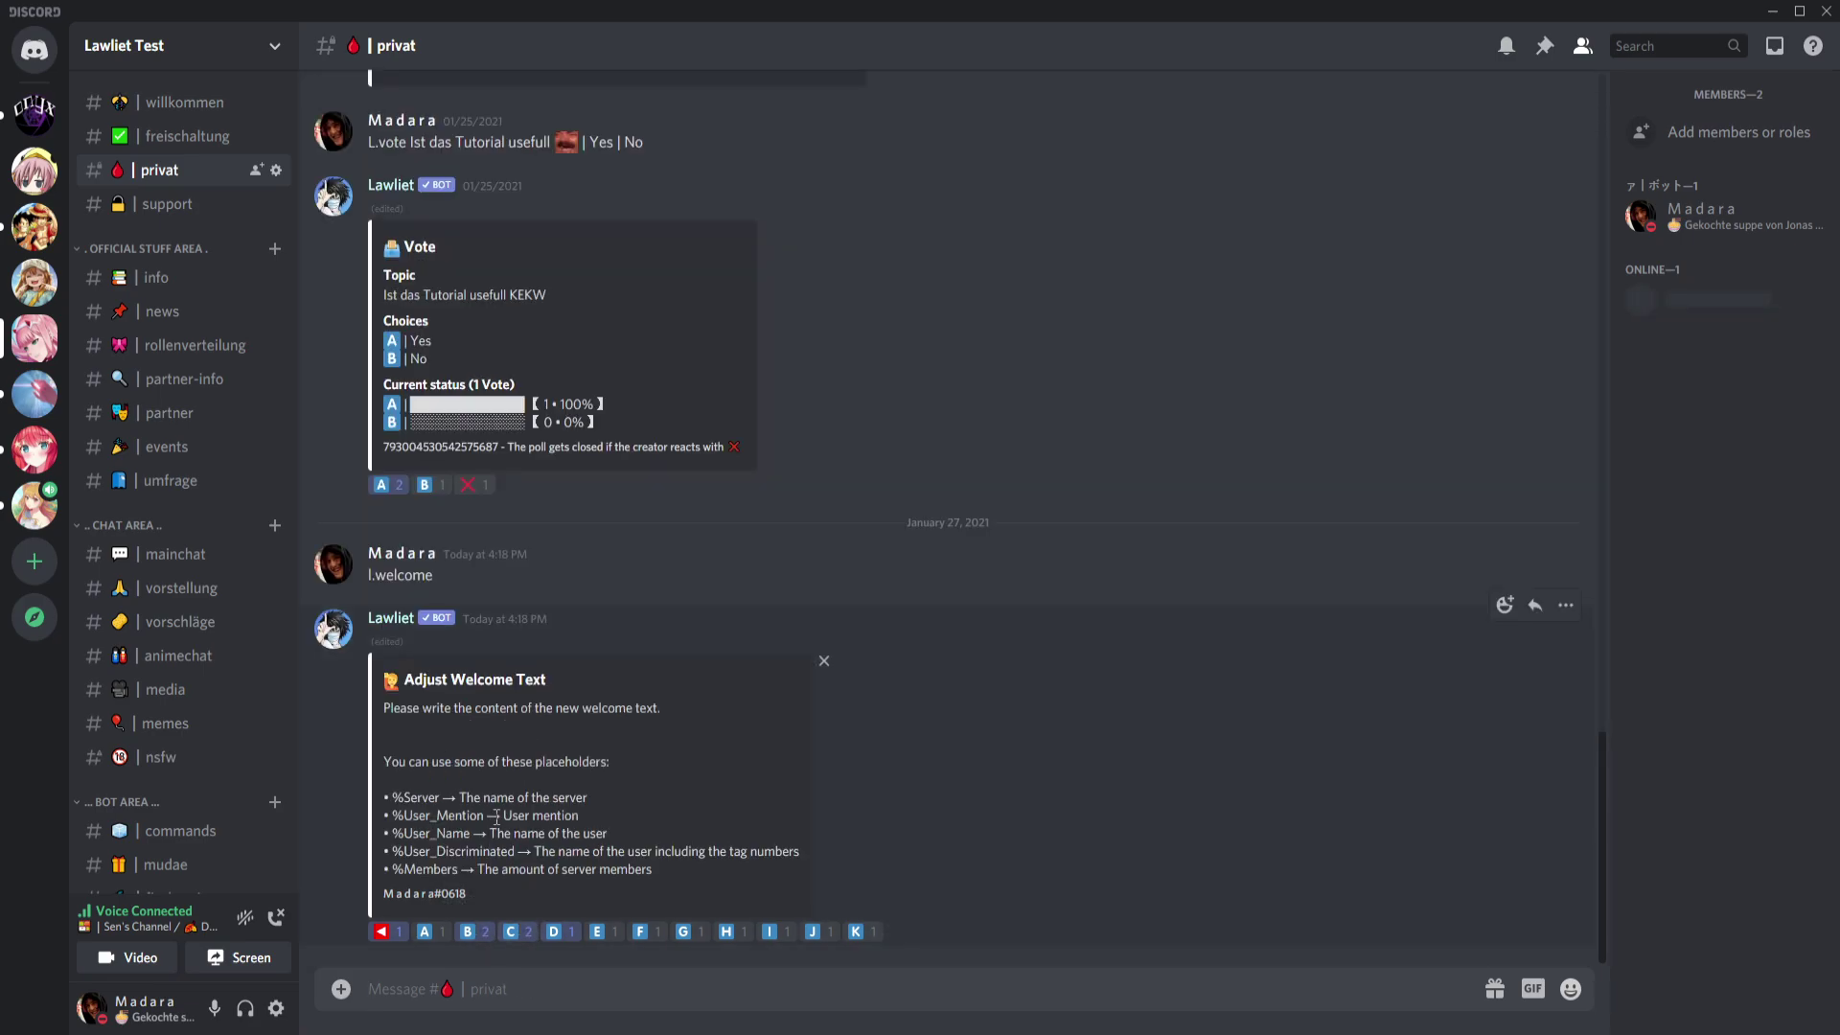
drag(488, 799, 460, 799)
text(Welcome to %)
text(Server ,)
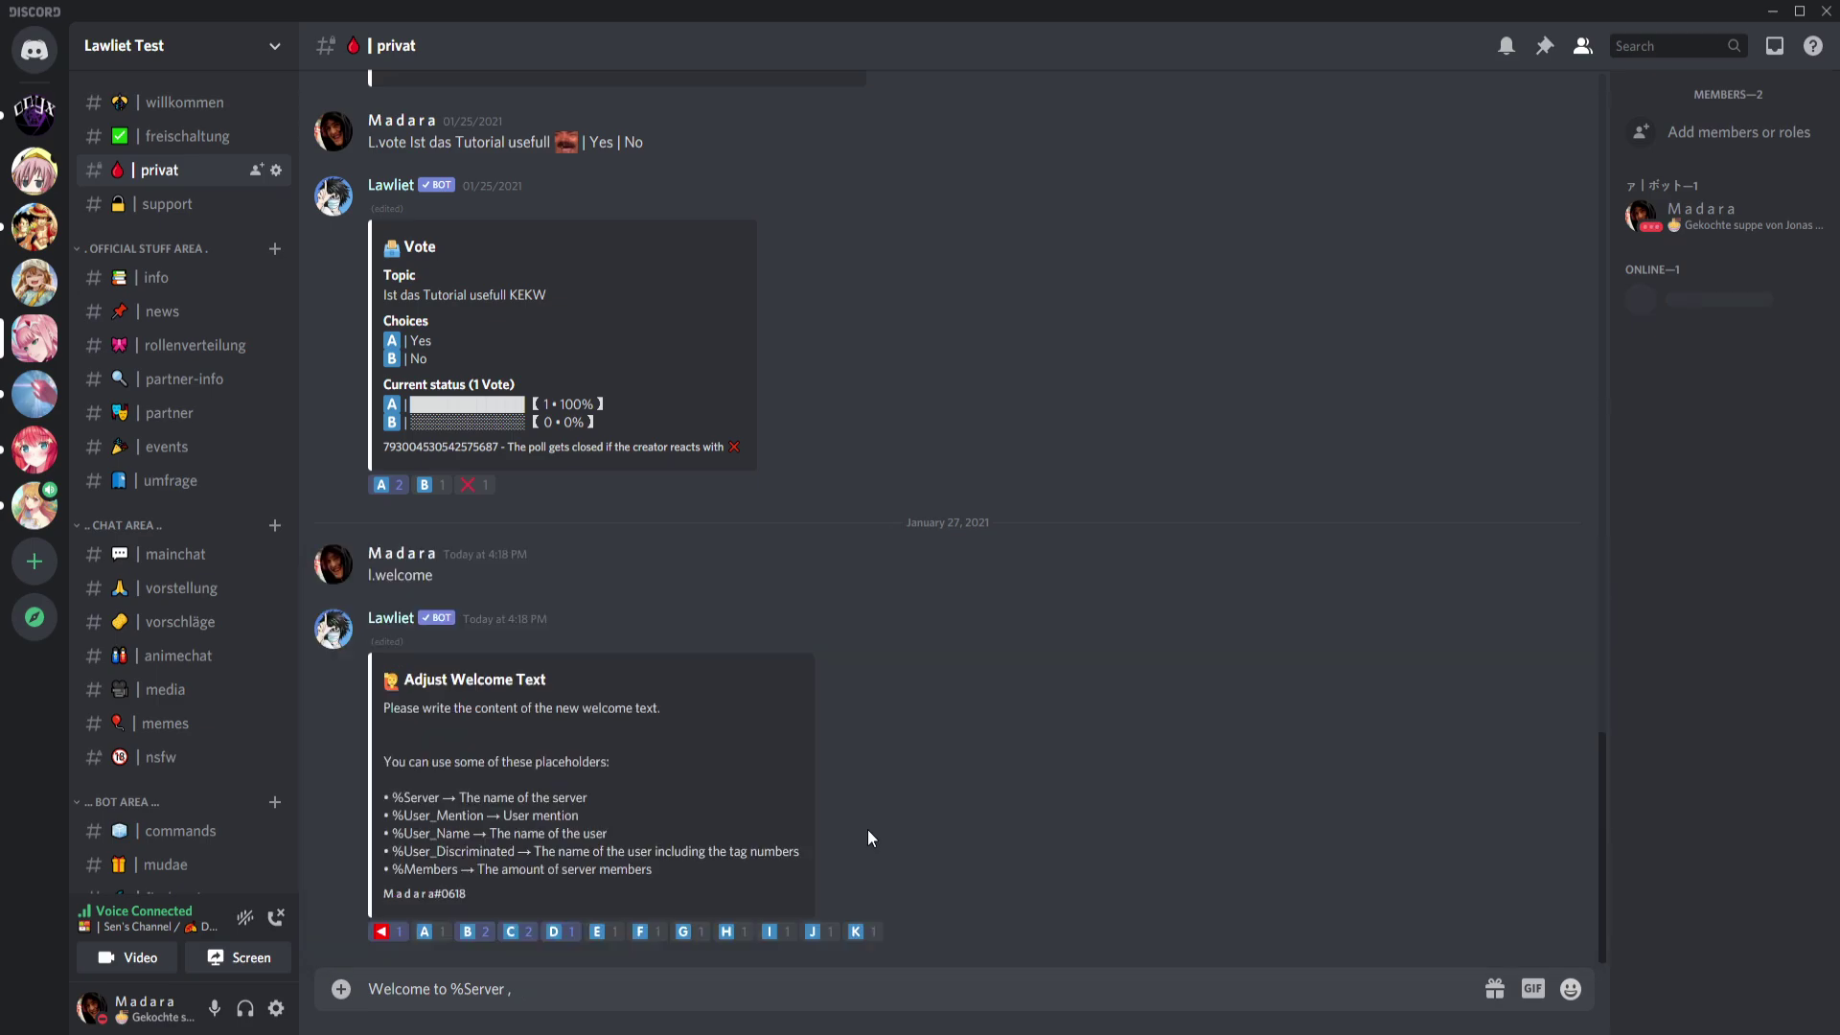
text(%User_Mention)
text(you are the %Mem)
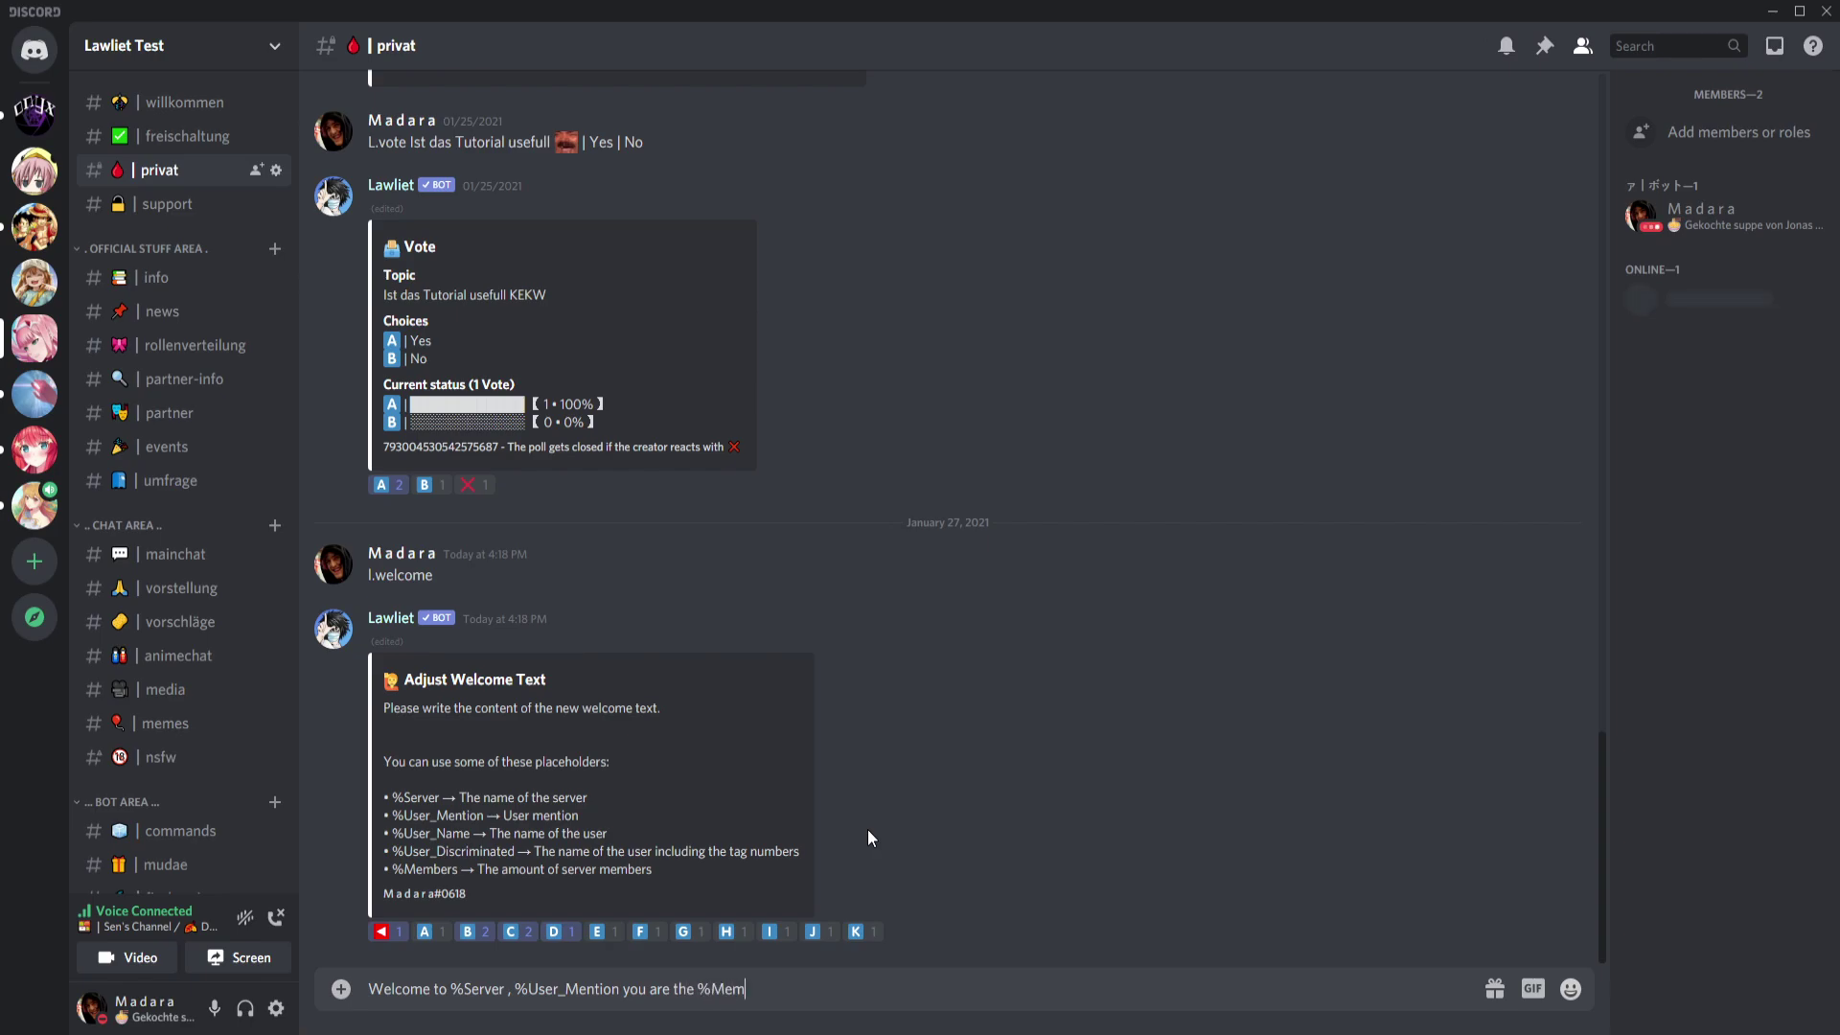
text(bers Member!)
key(Return)
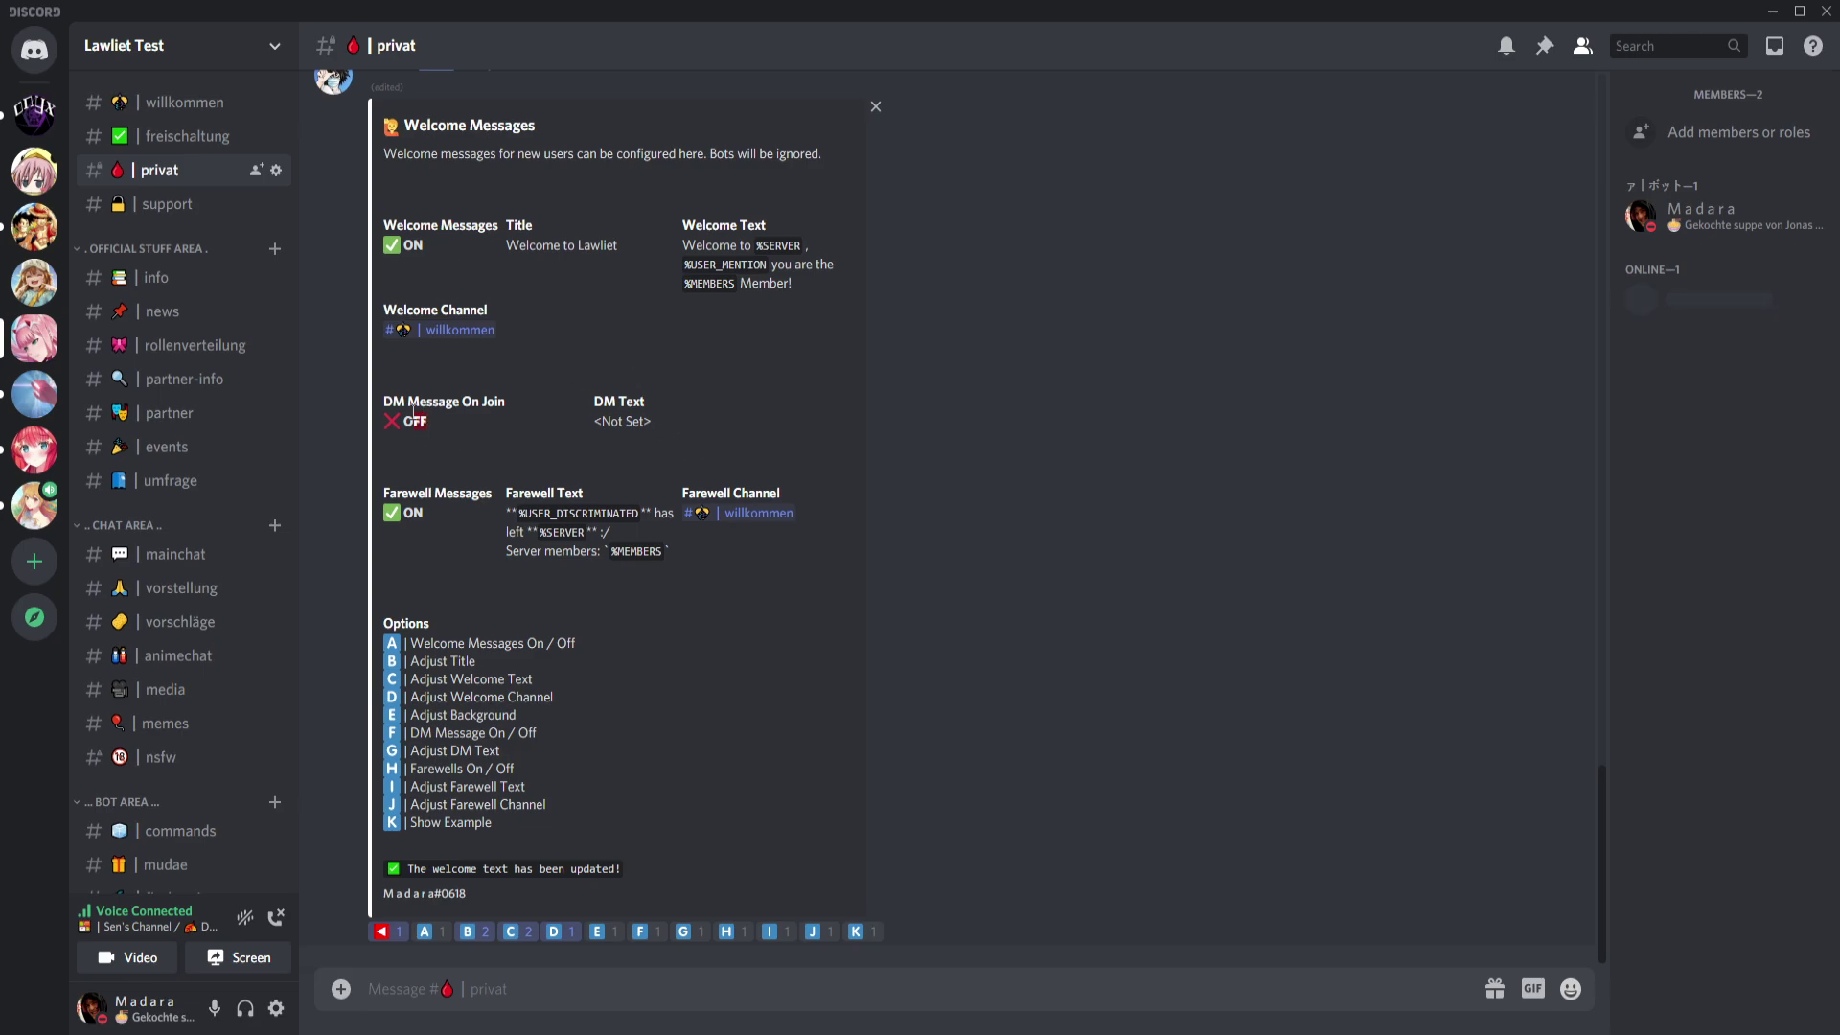
Visit the linked welcome channel and return to the farewell message settings in the privat channel.
click(460, 330)
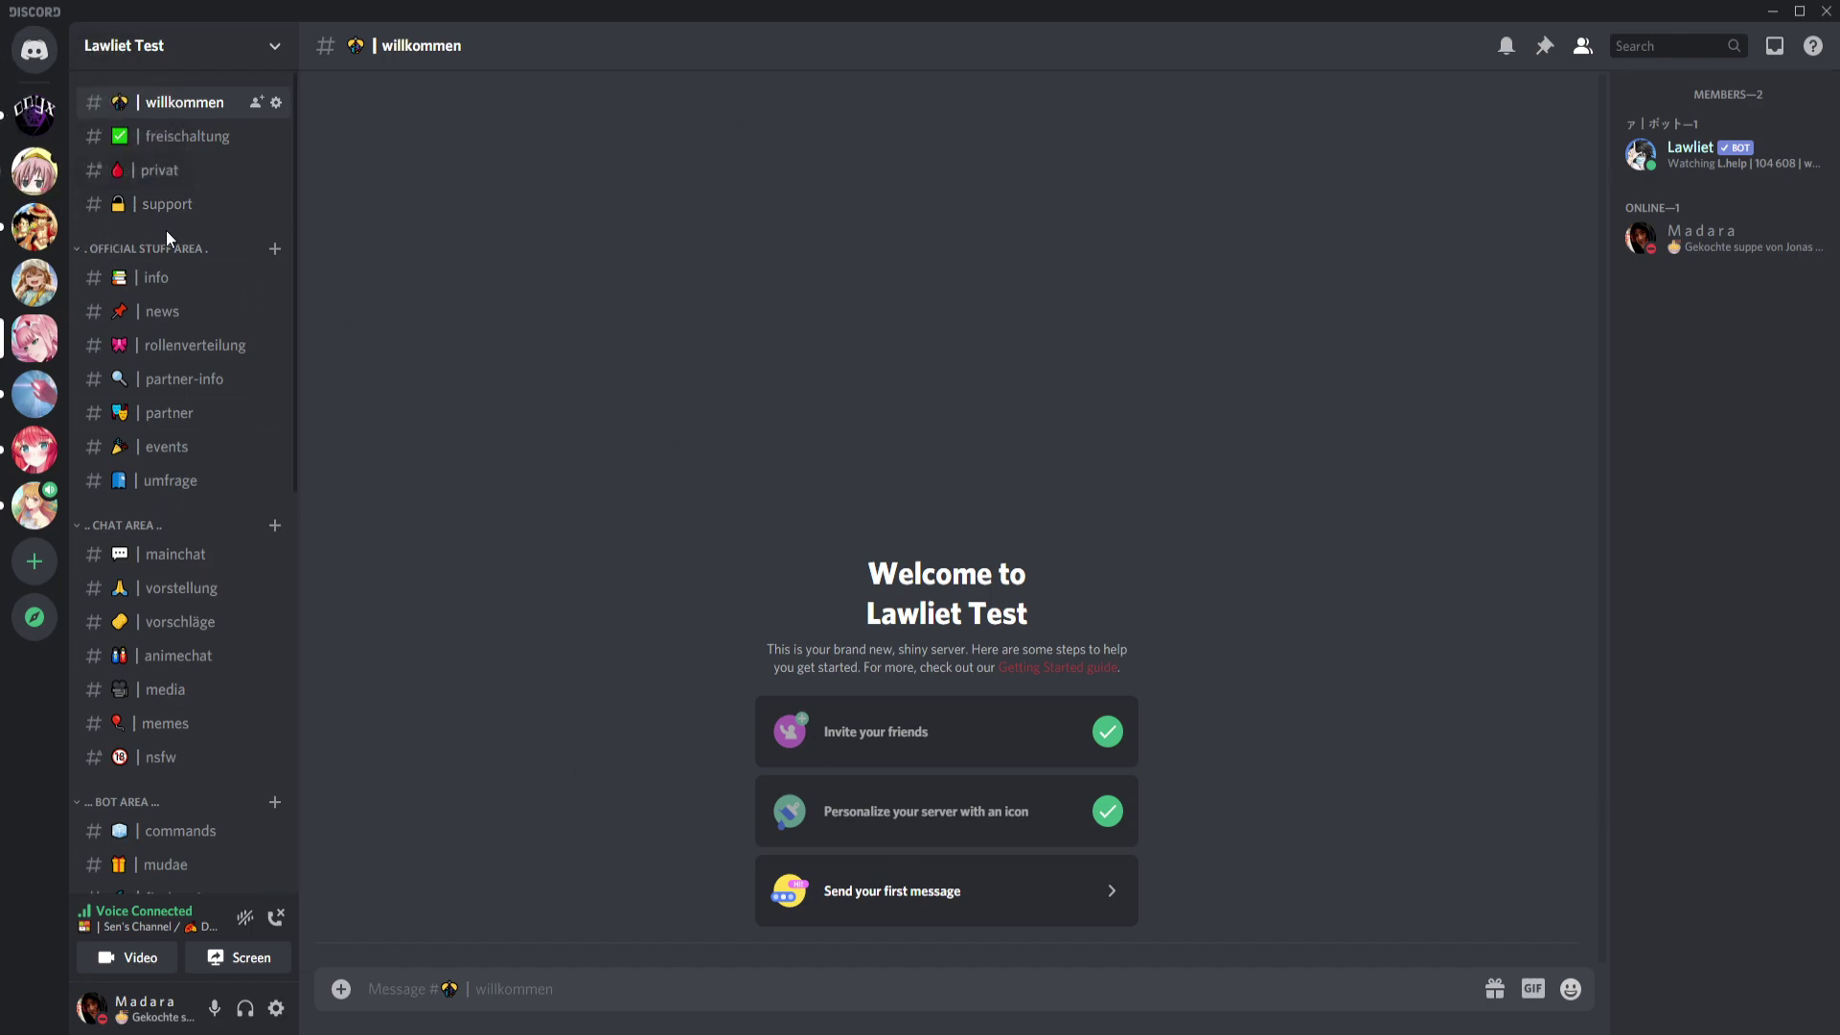
click(151, 173)
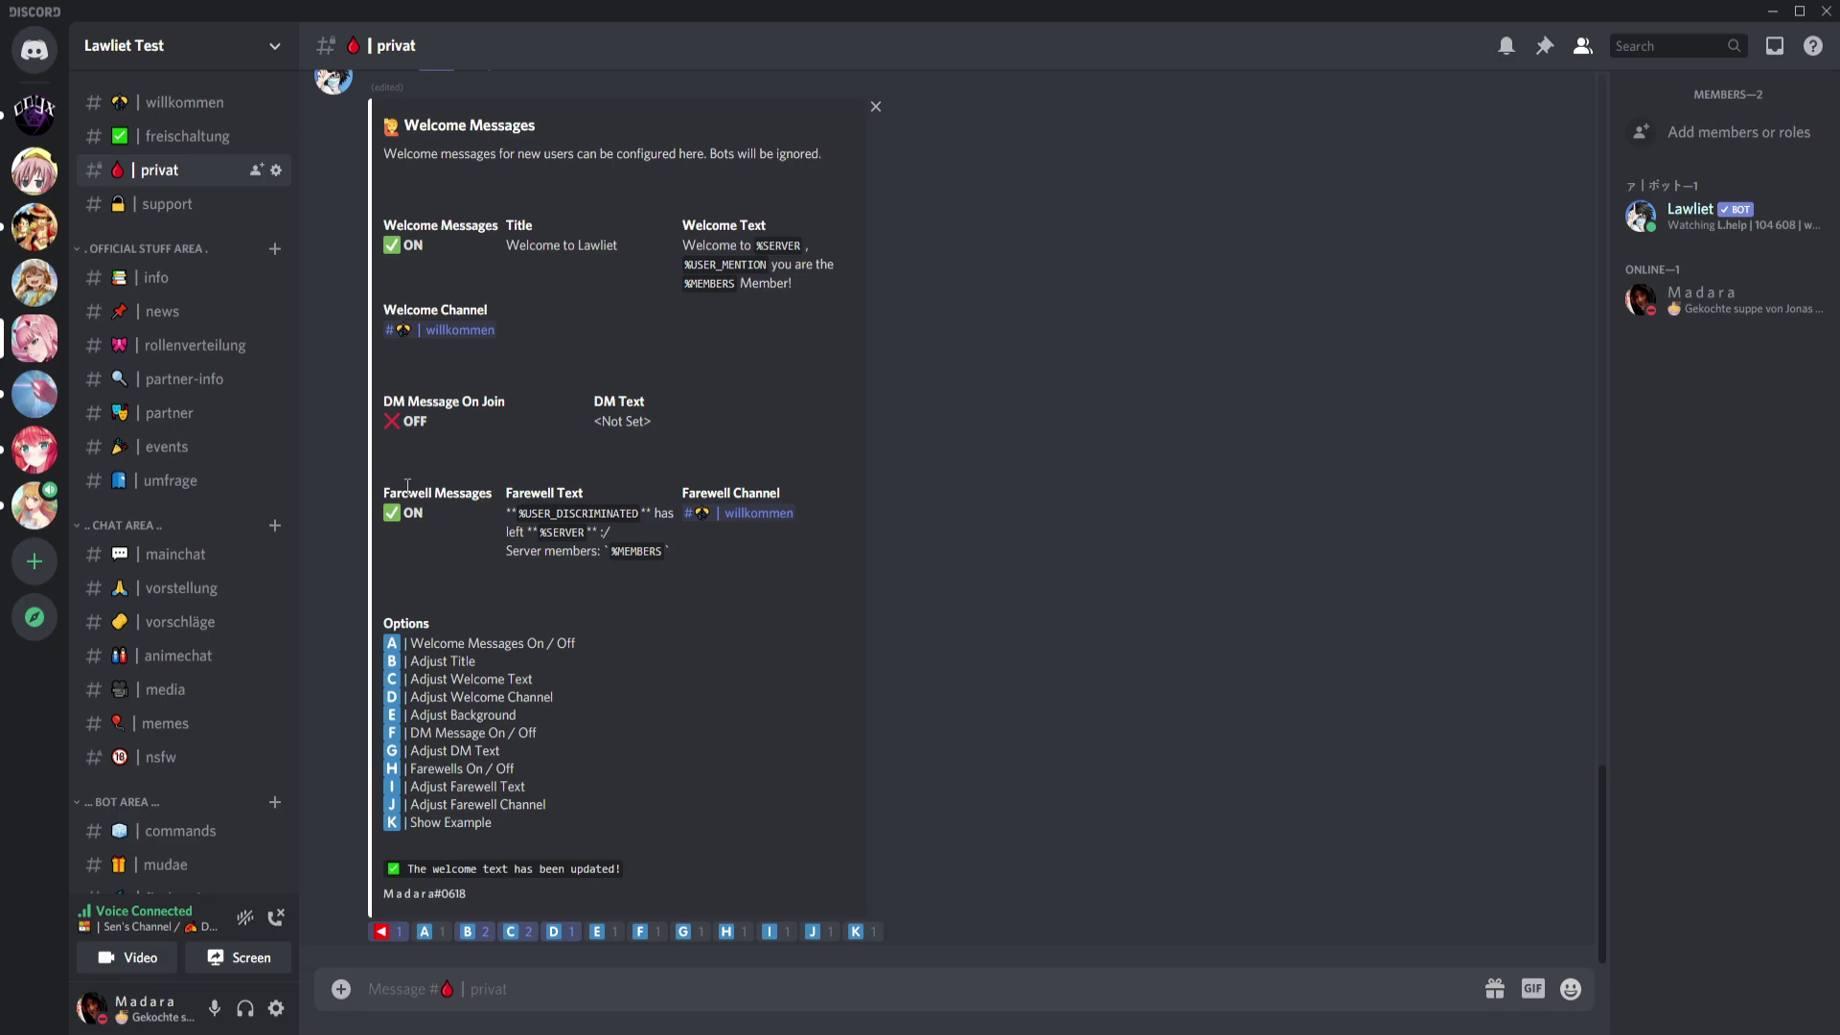
drag(387, 490, 470, 498)
Show the bot's example of the welcome message, examine its text and image, and return to the options.
click(862, 931)
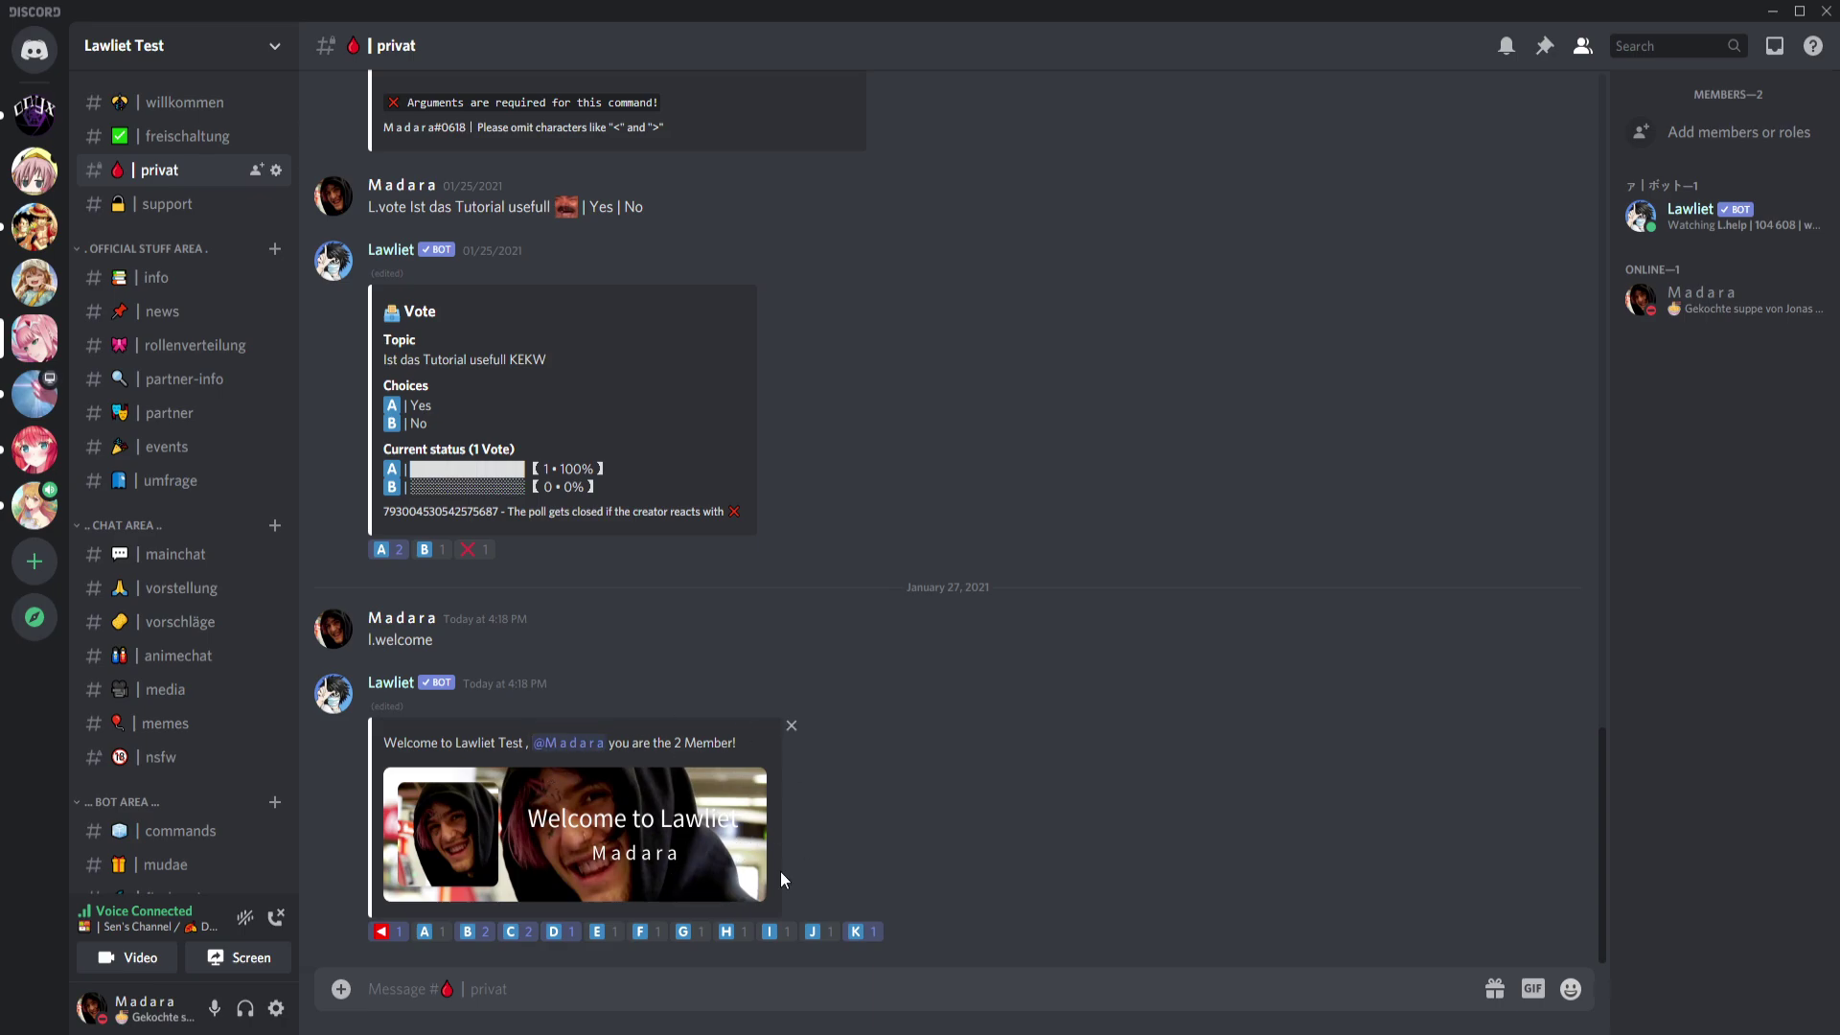
click(332, 631)
click(805, 728)
drag(388, 737, 500, 745)
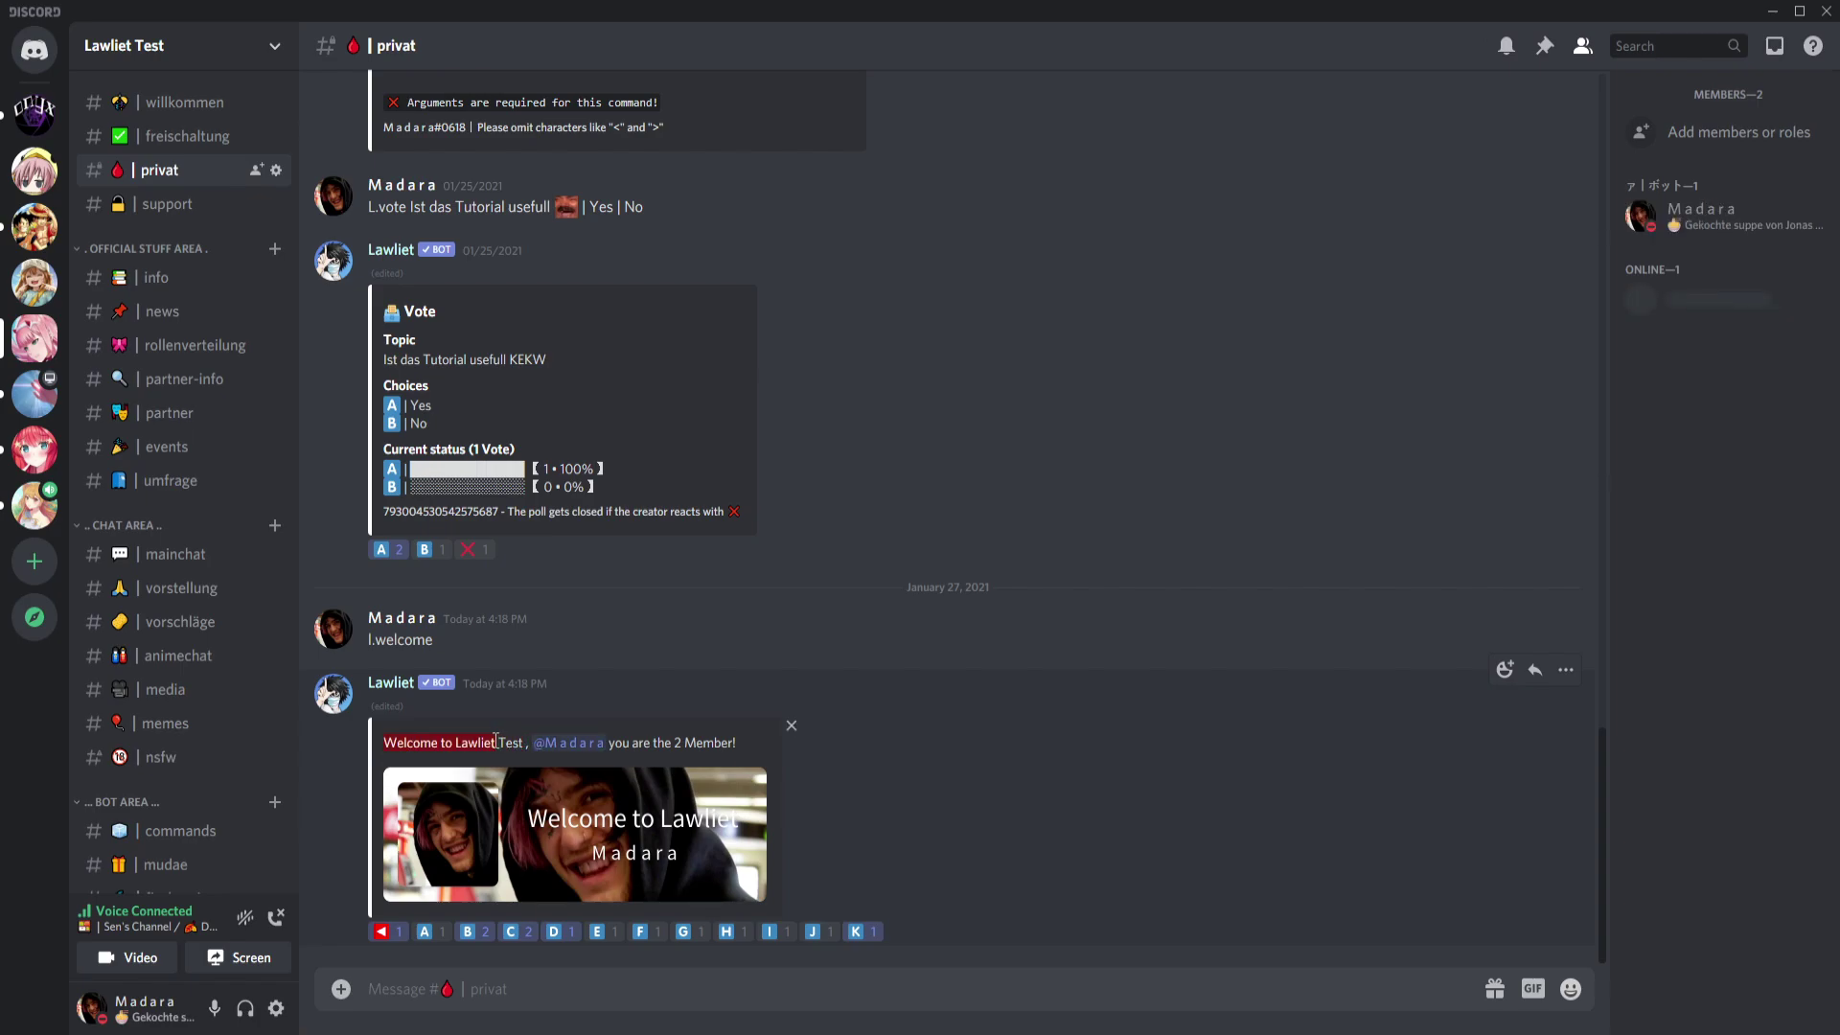
click(510, 749)
click(383, 931)
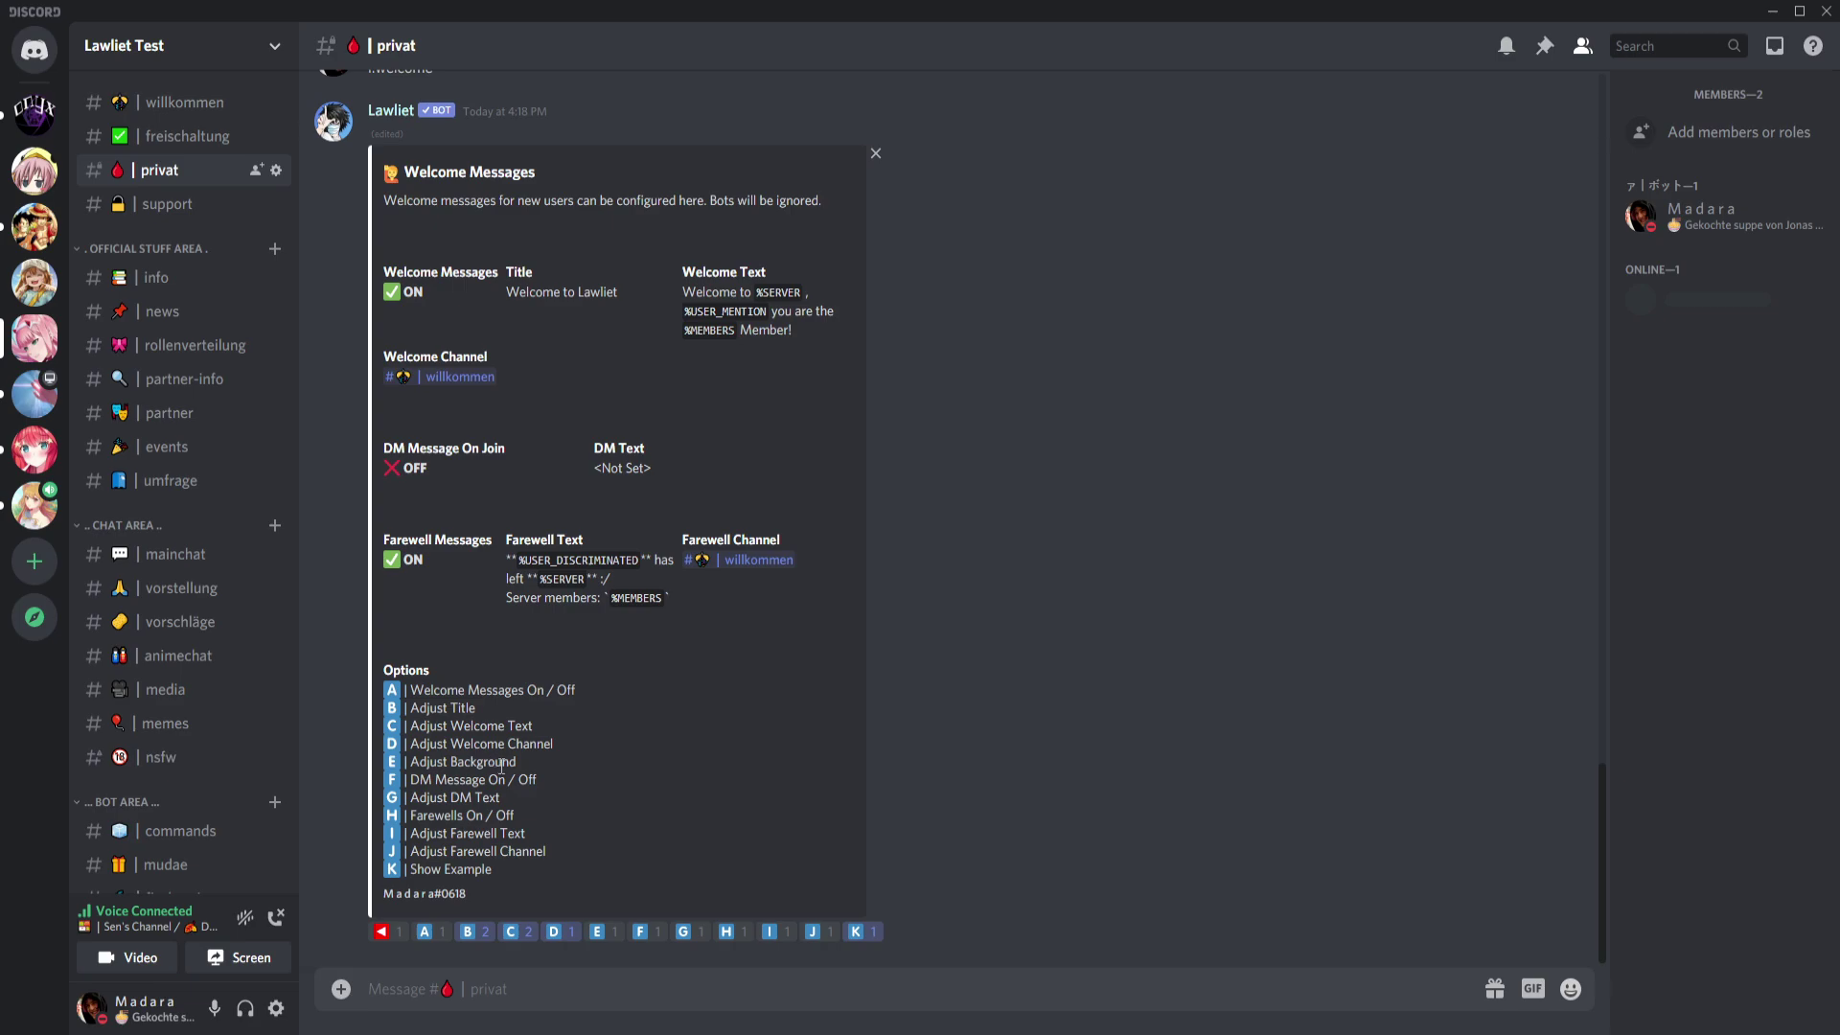
Adjust the welcome message's background by pasting and uploading the copied JPG image.
drag(522, 764, 409, 763)
click(596, 931)
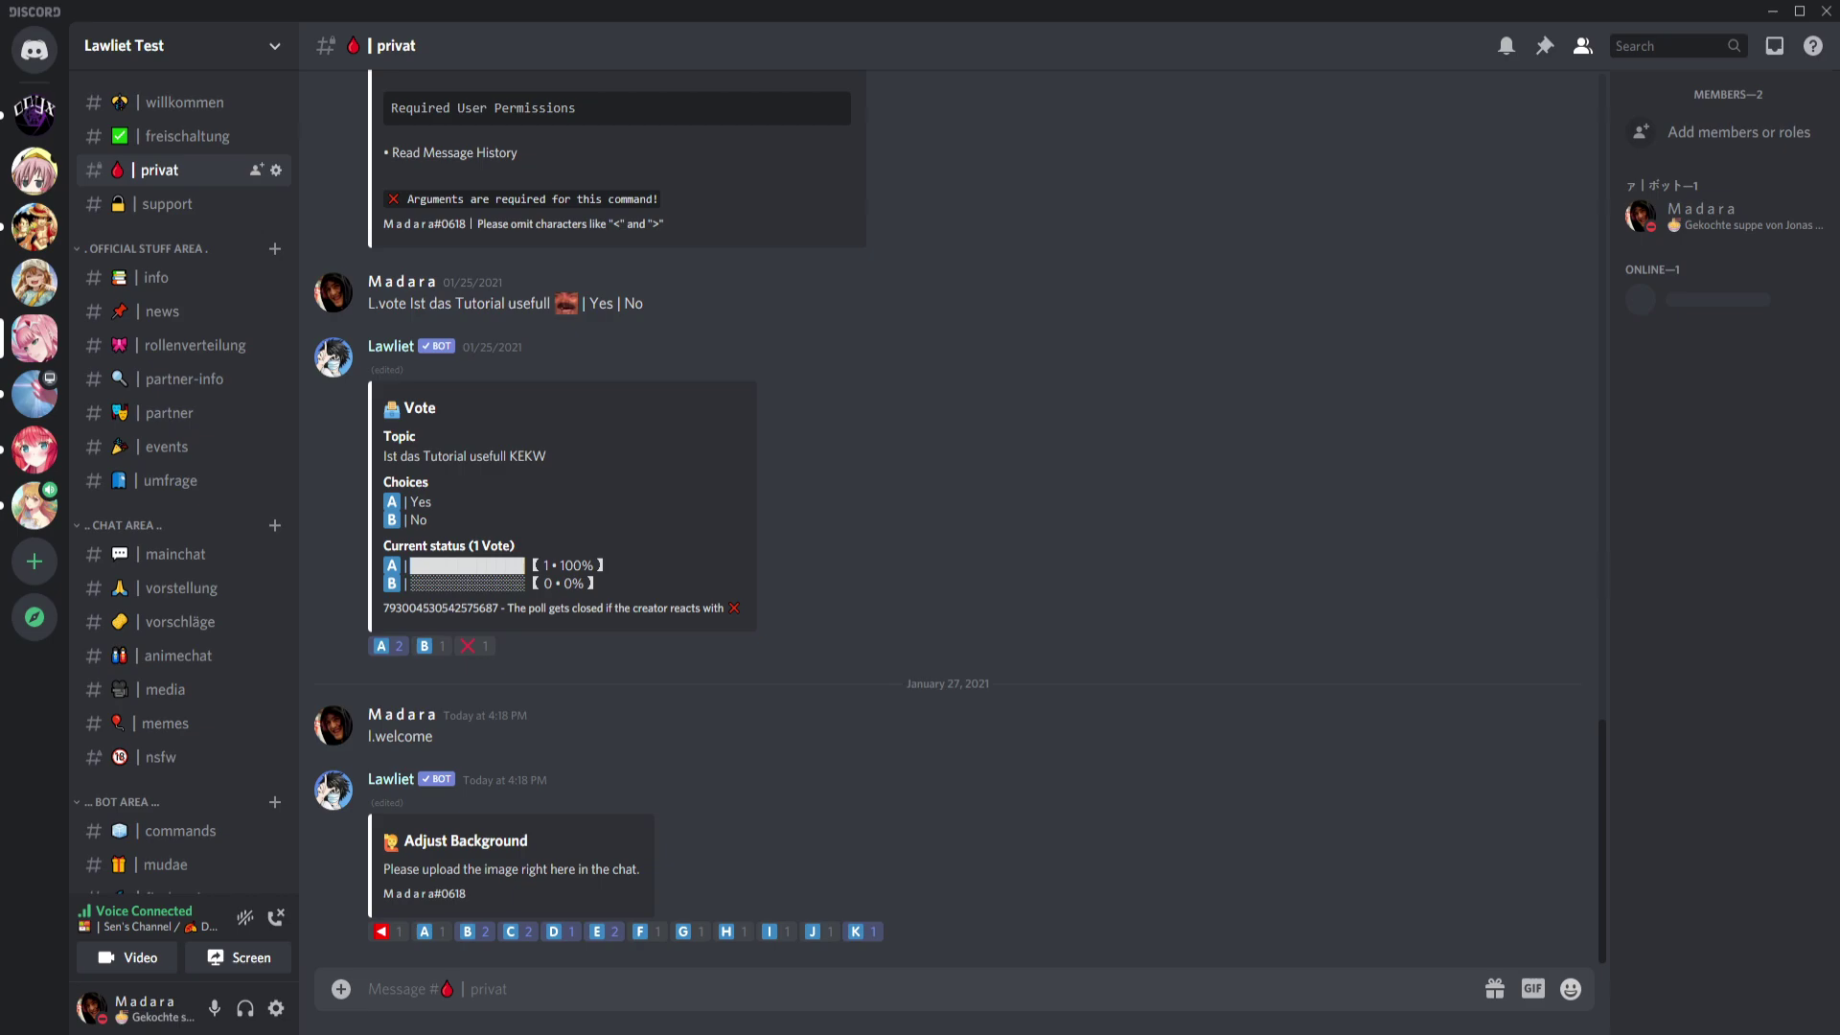
key(ctrl+v)
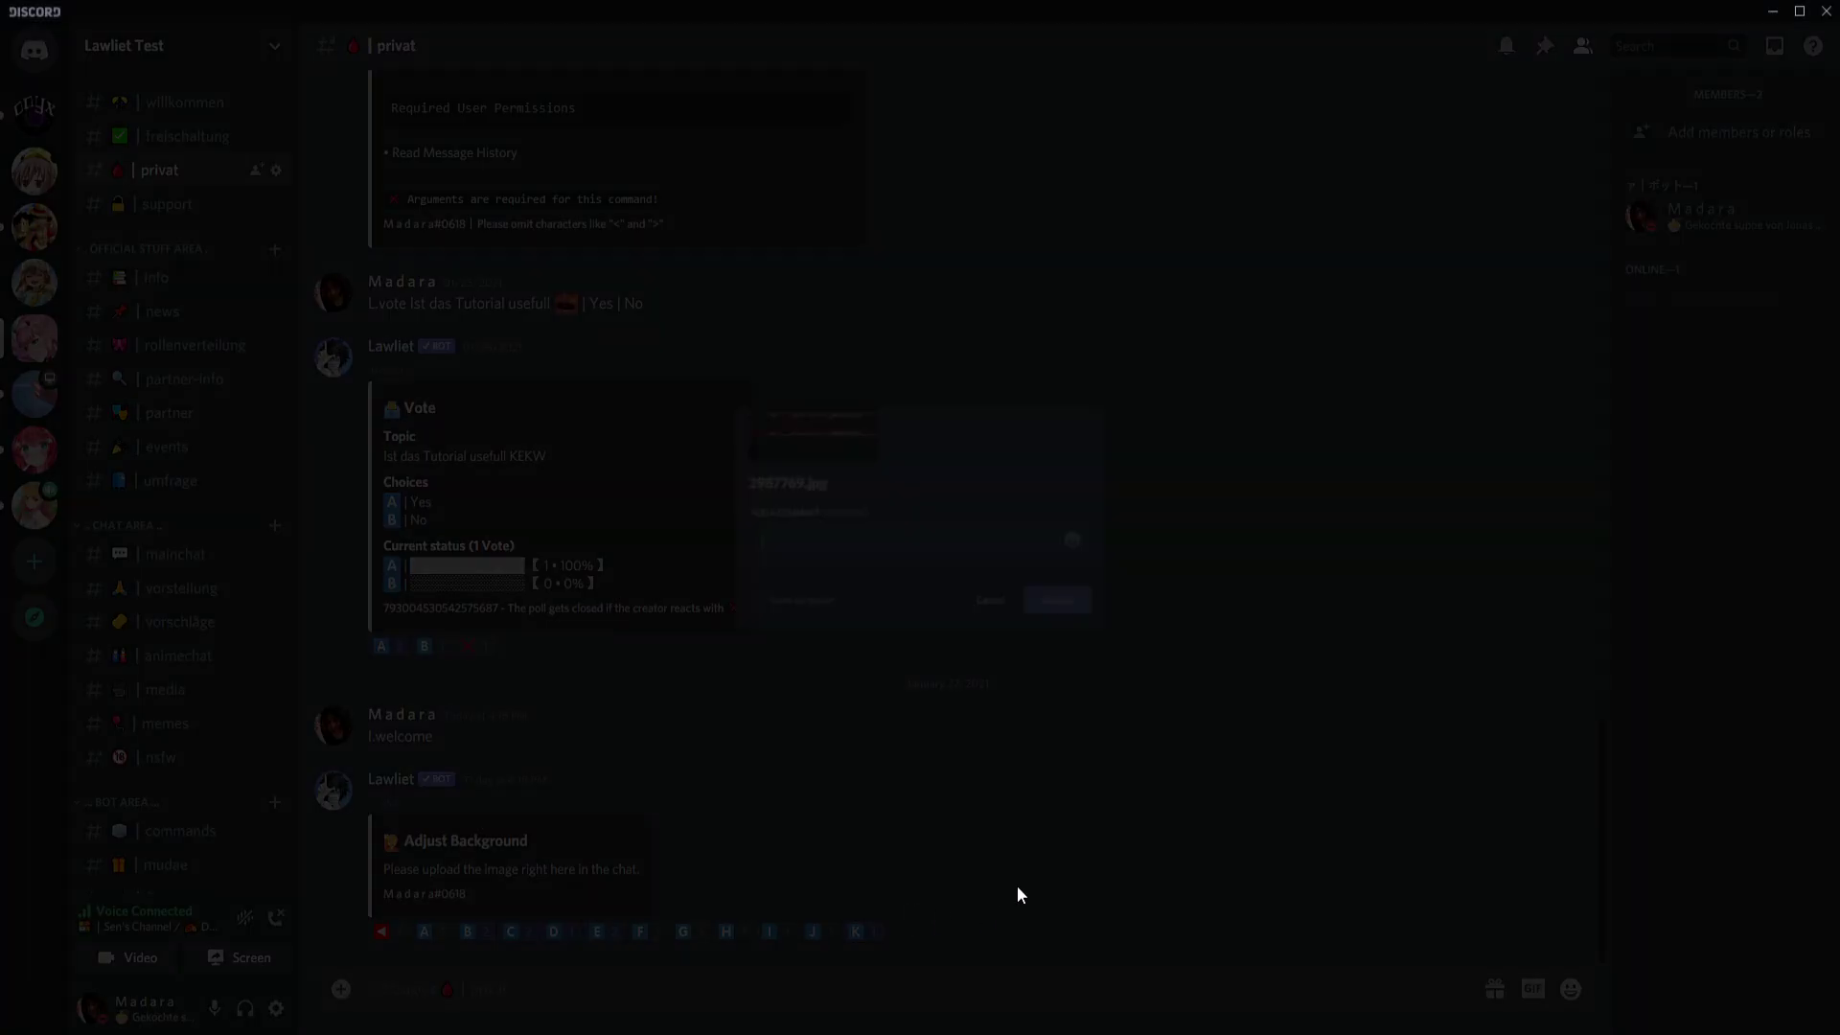
click(1112, 633)
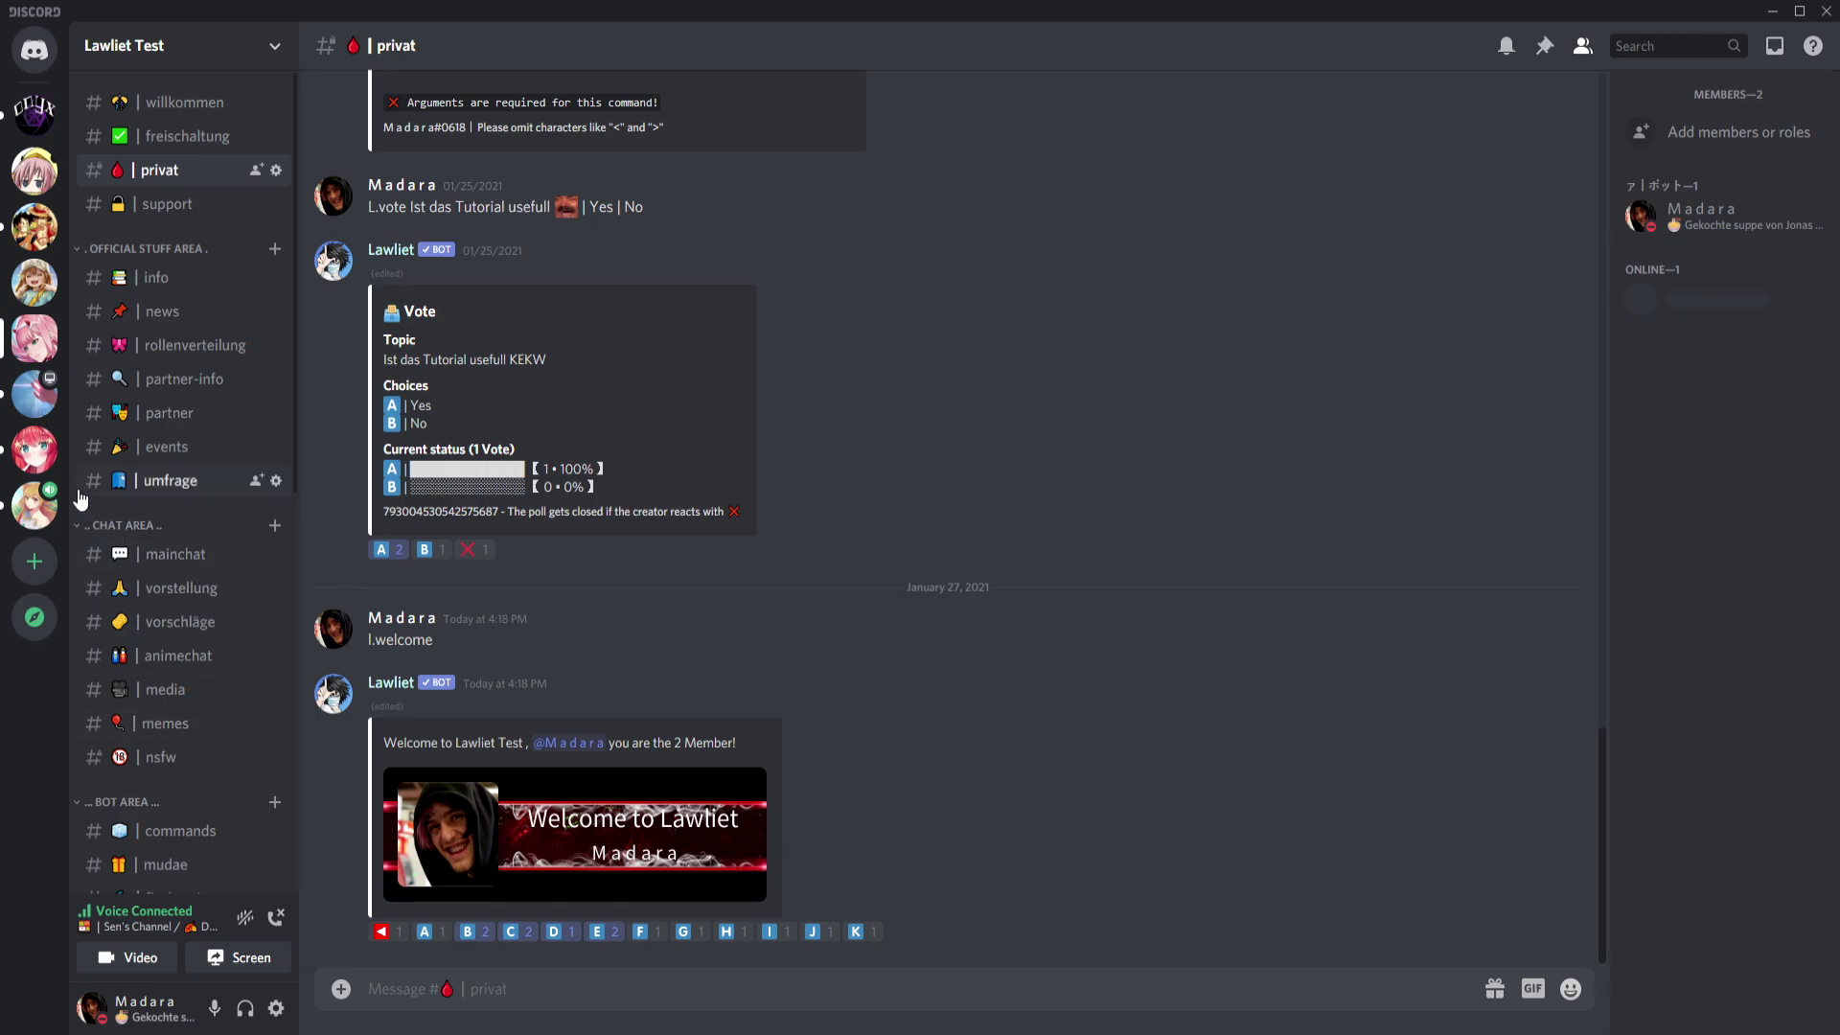
Examine the 18+ role's read and send message permissions for the nsfw channel, and leave the channel settings.
scroll(153, 271, down, 2)
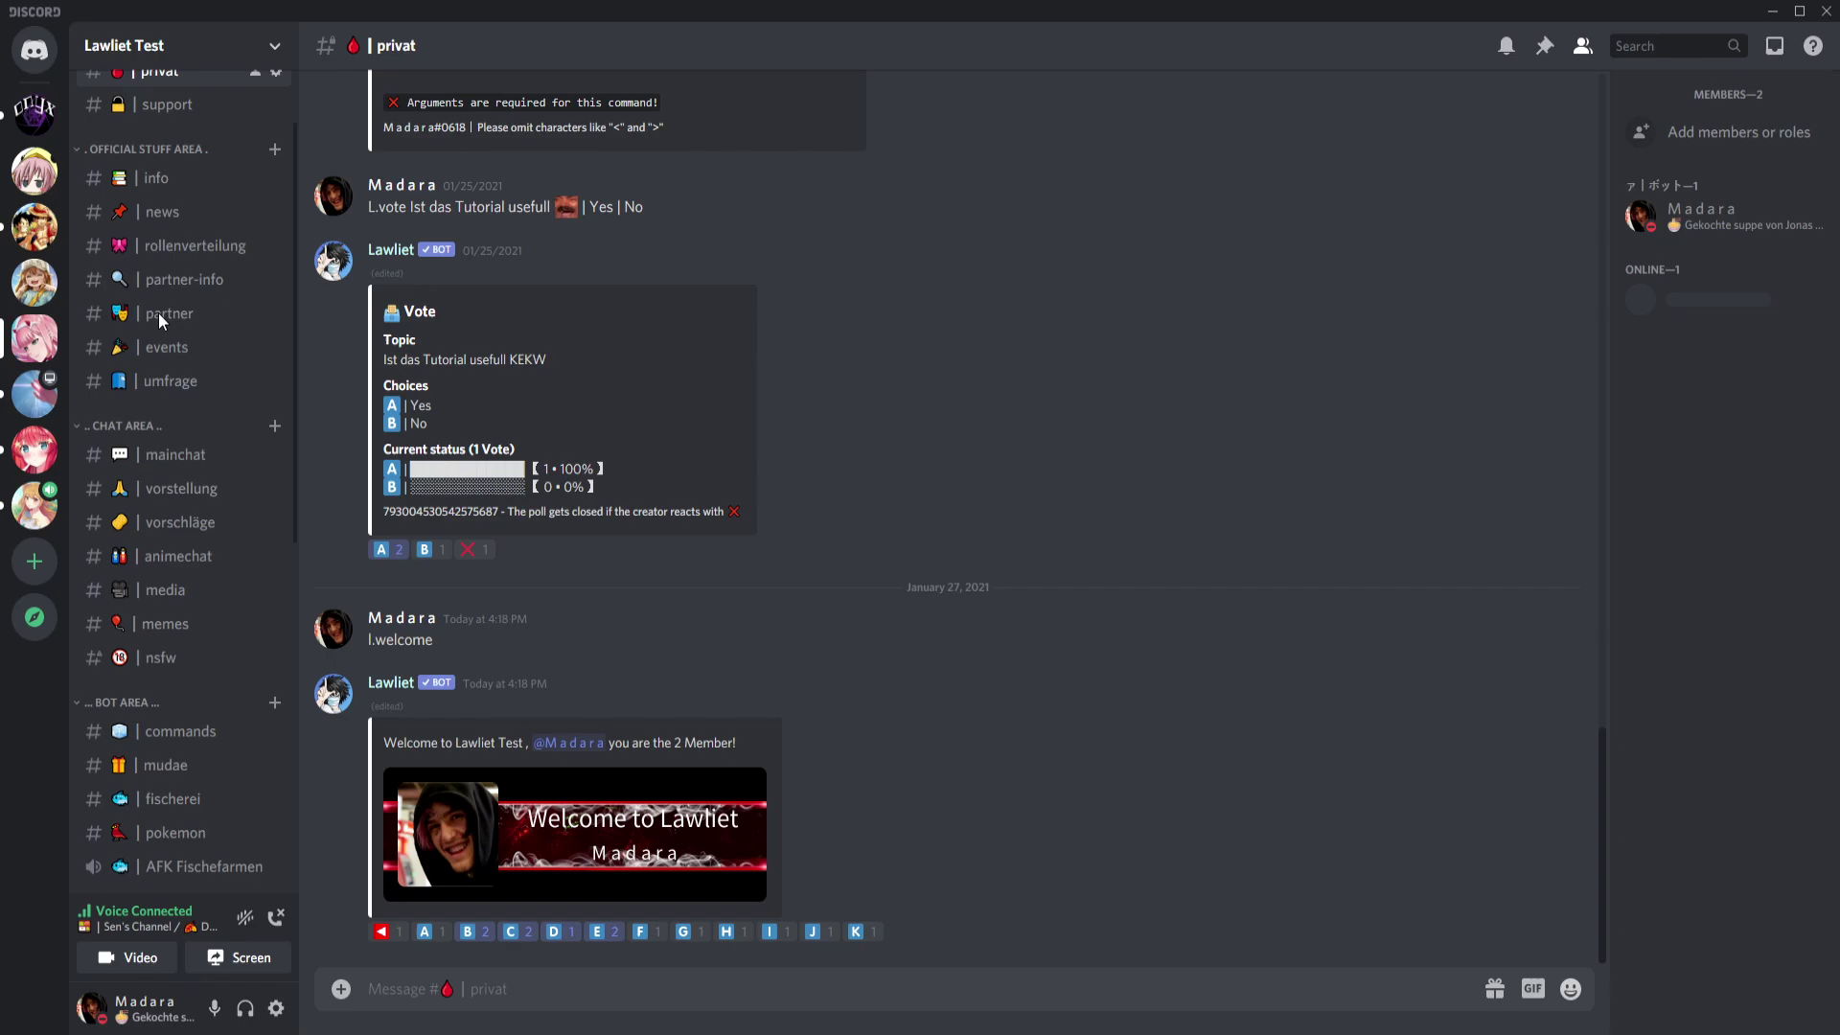
right_click(197, 653)
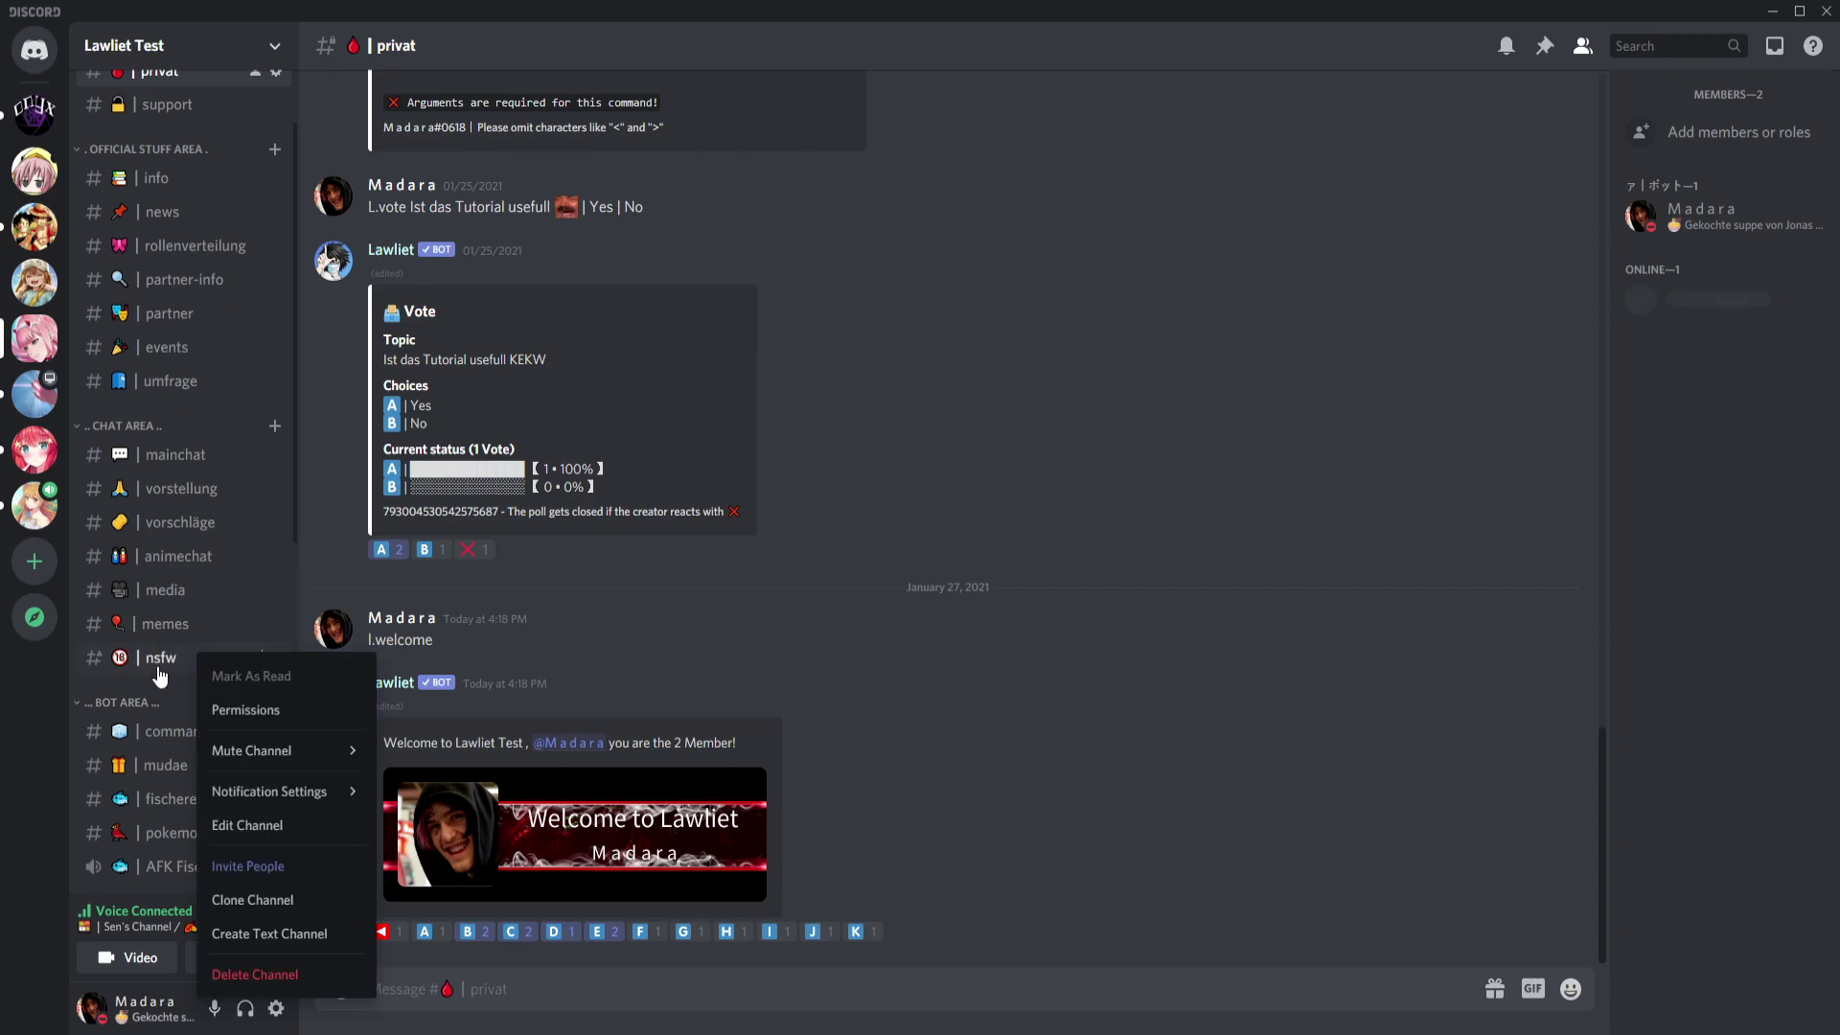
click(238, 836)
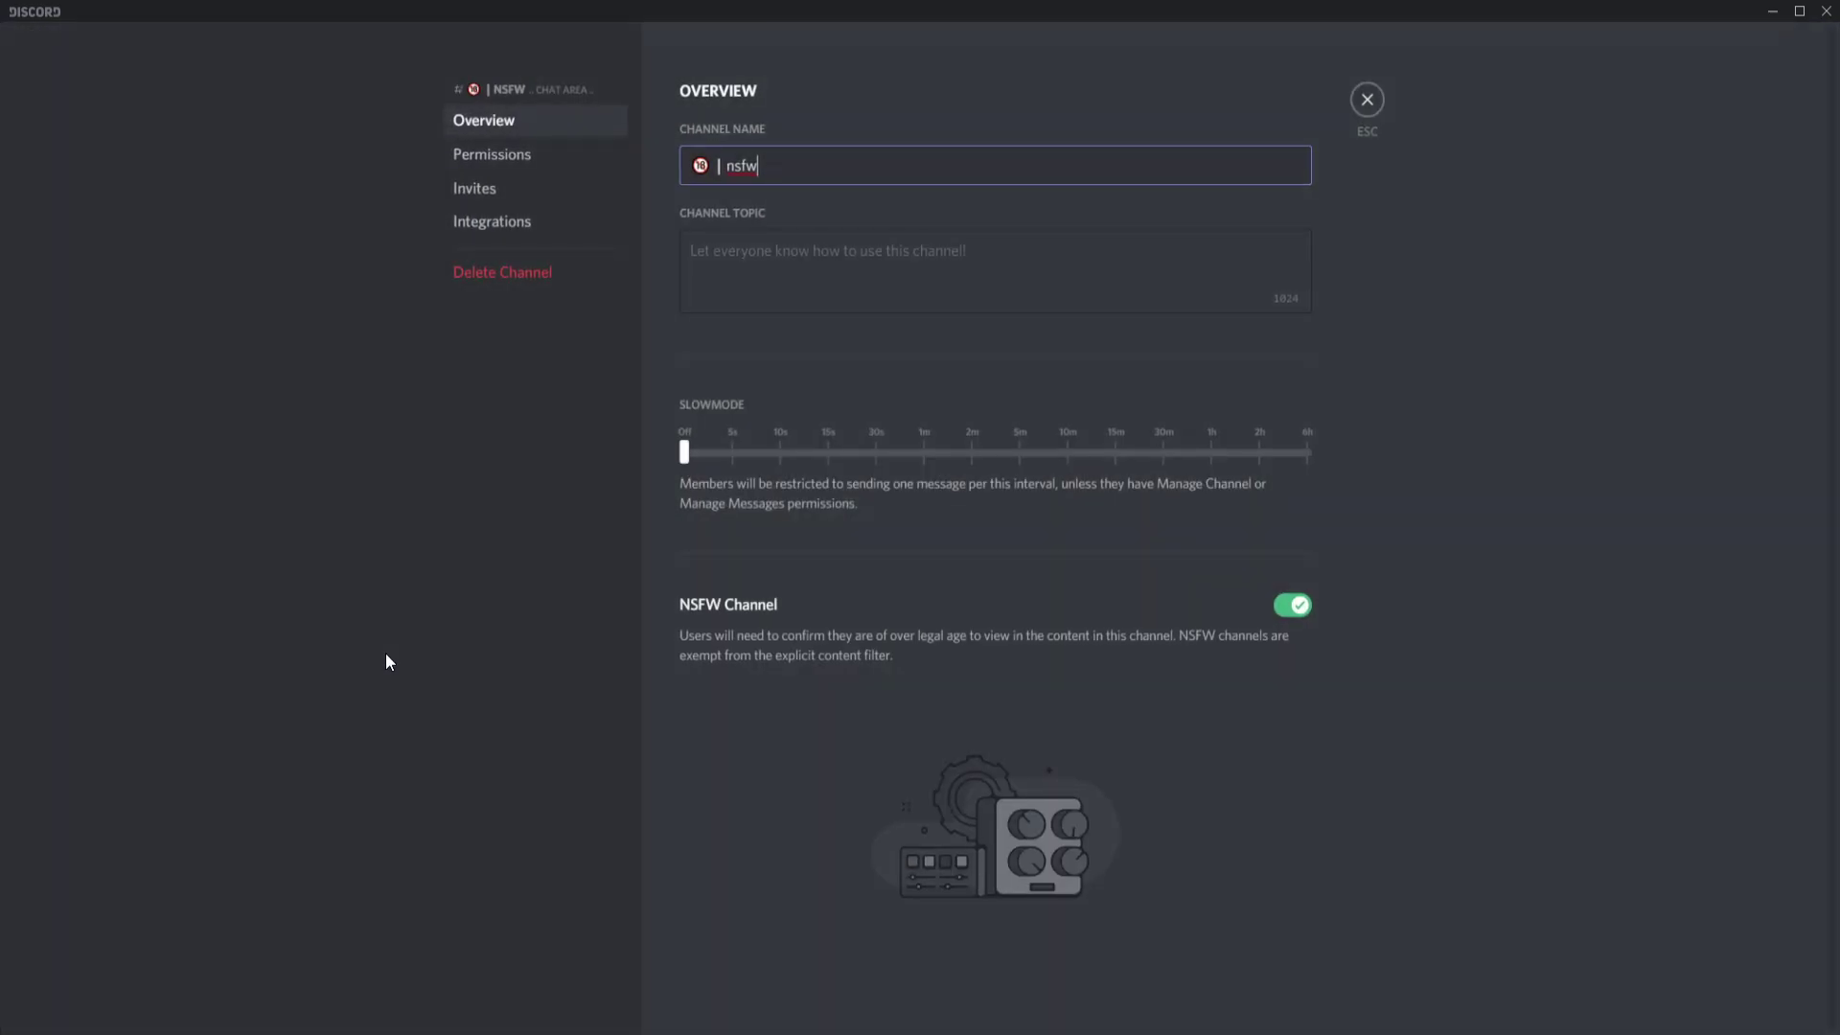
click(479, 154)
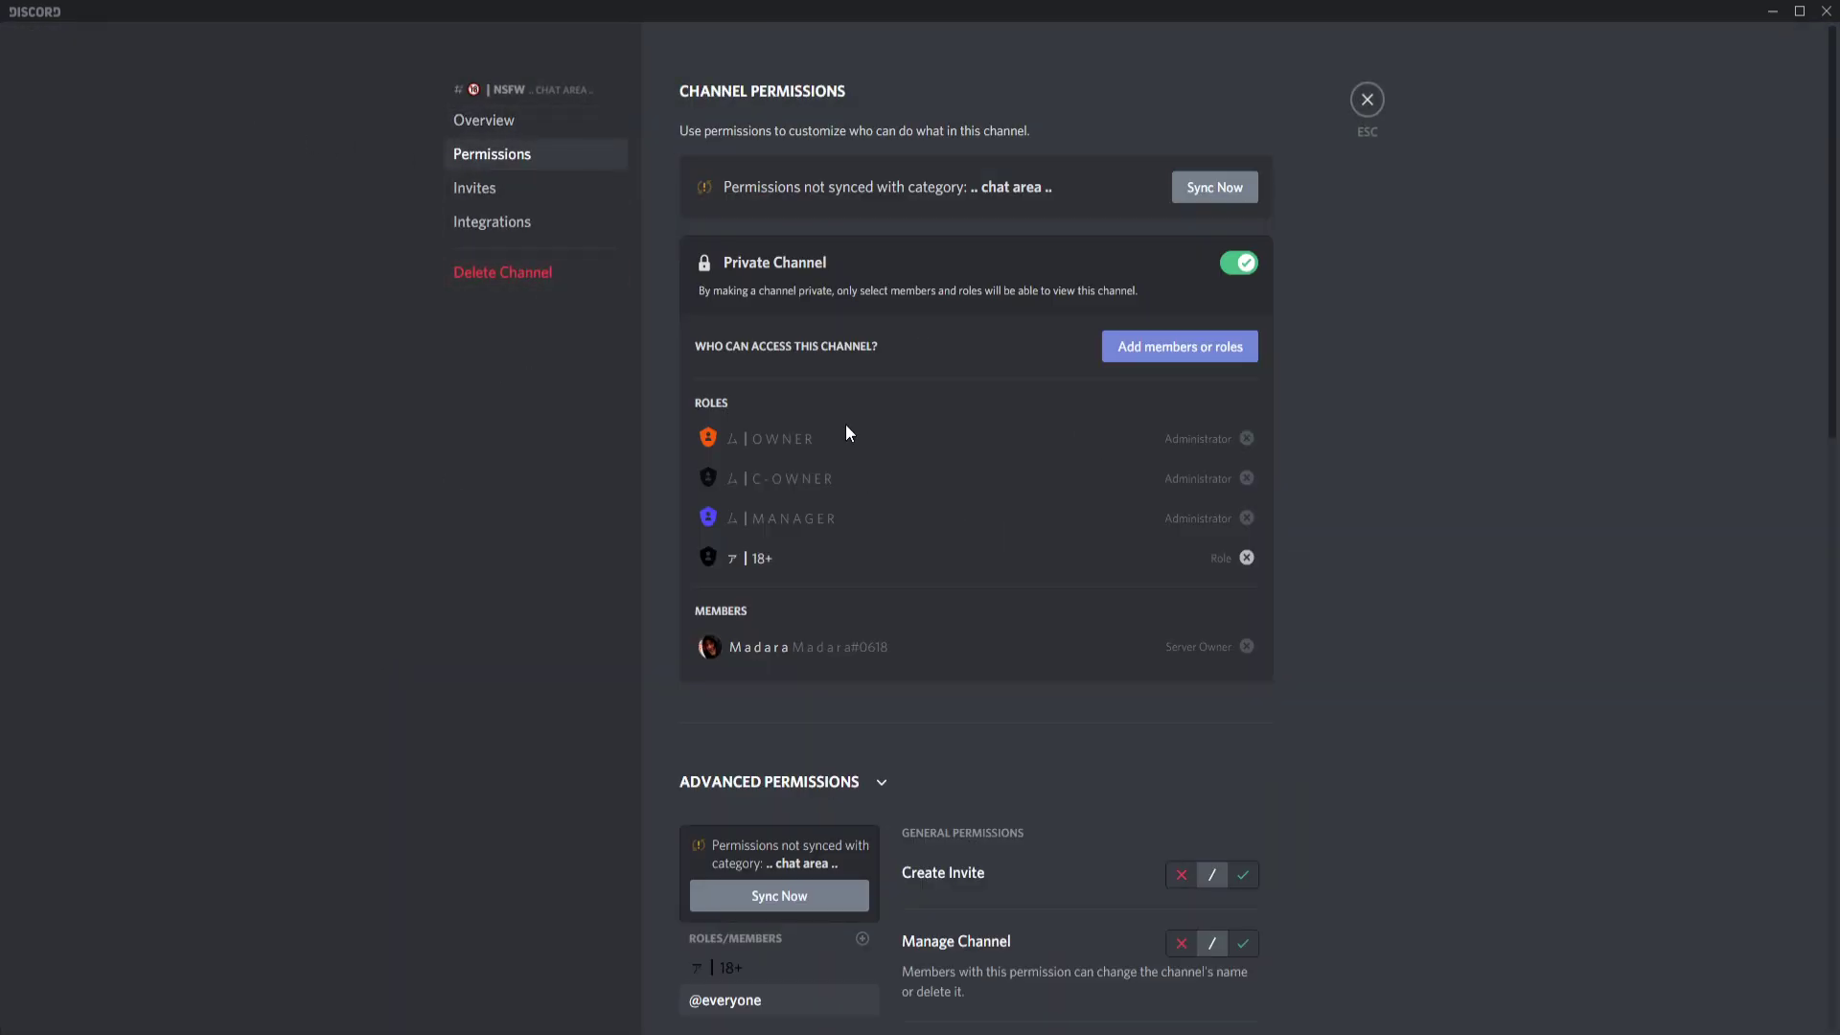
scroll(846, 431, down, 3)
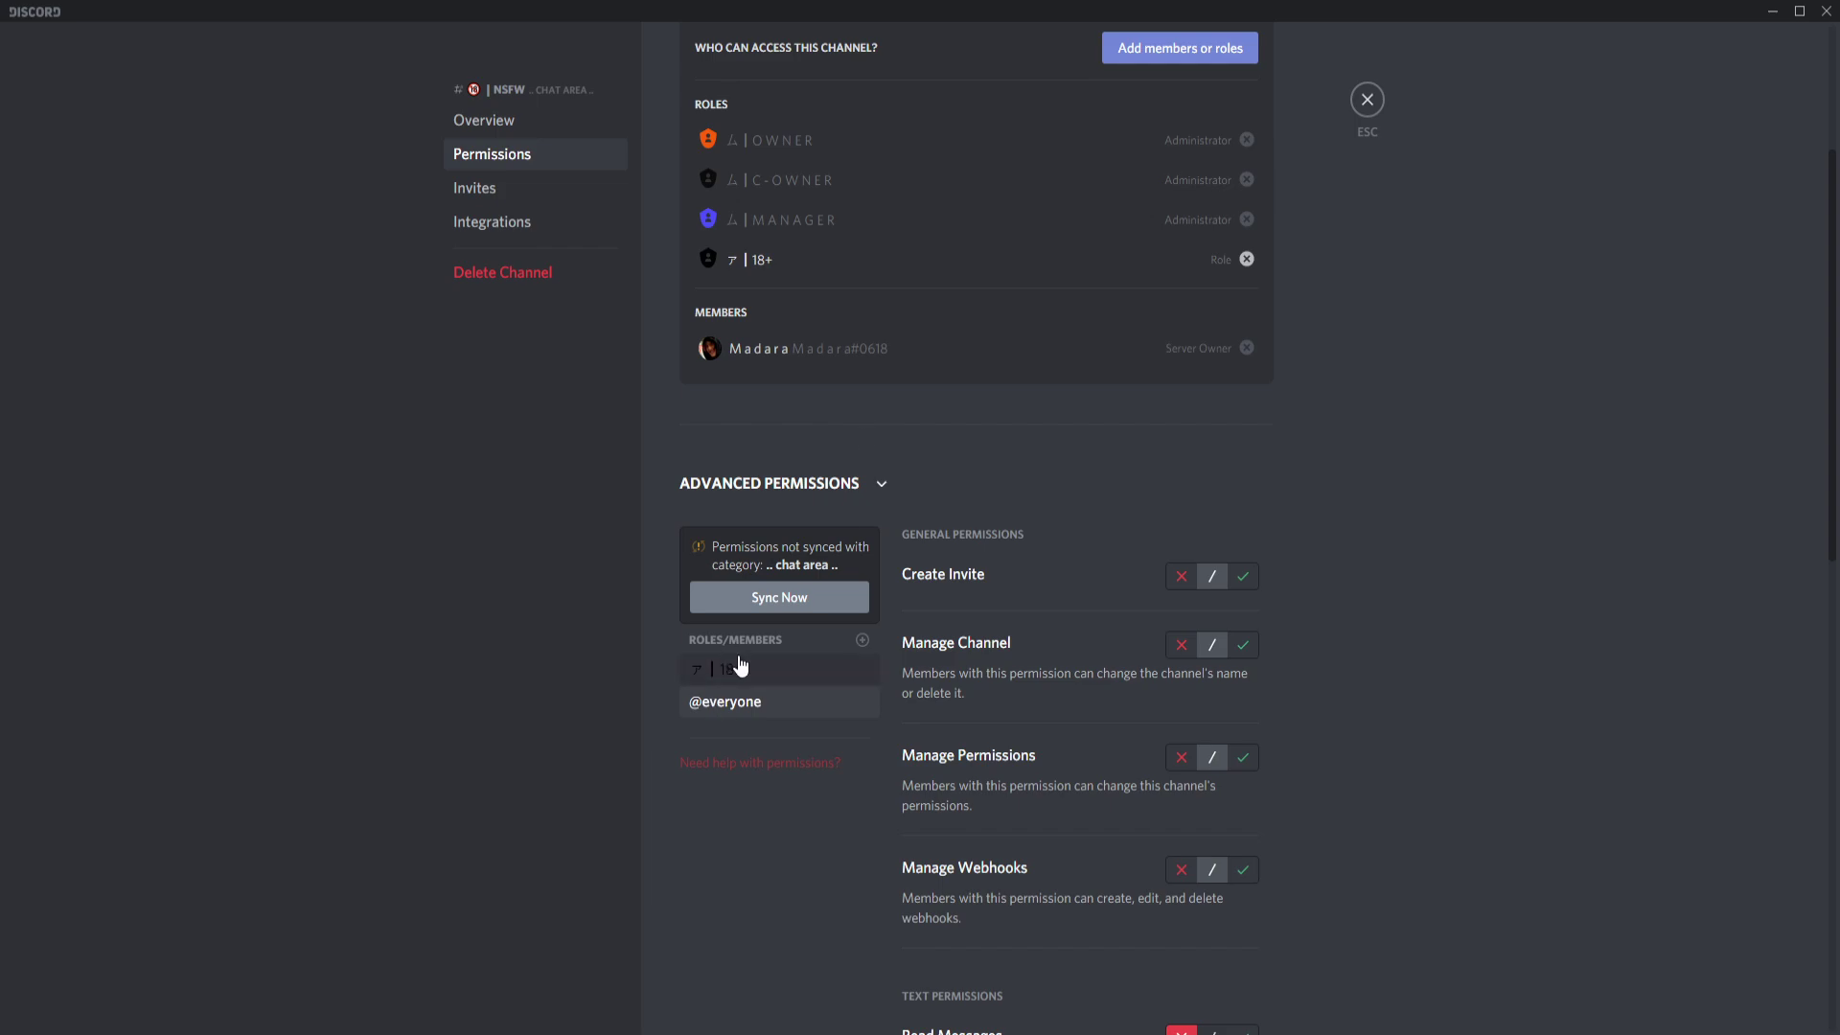
scroll(796, 809, down, 2)
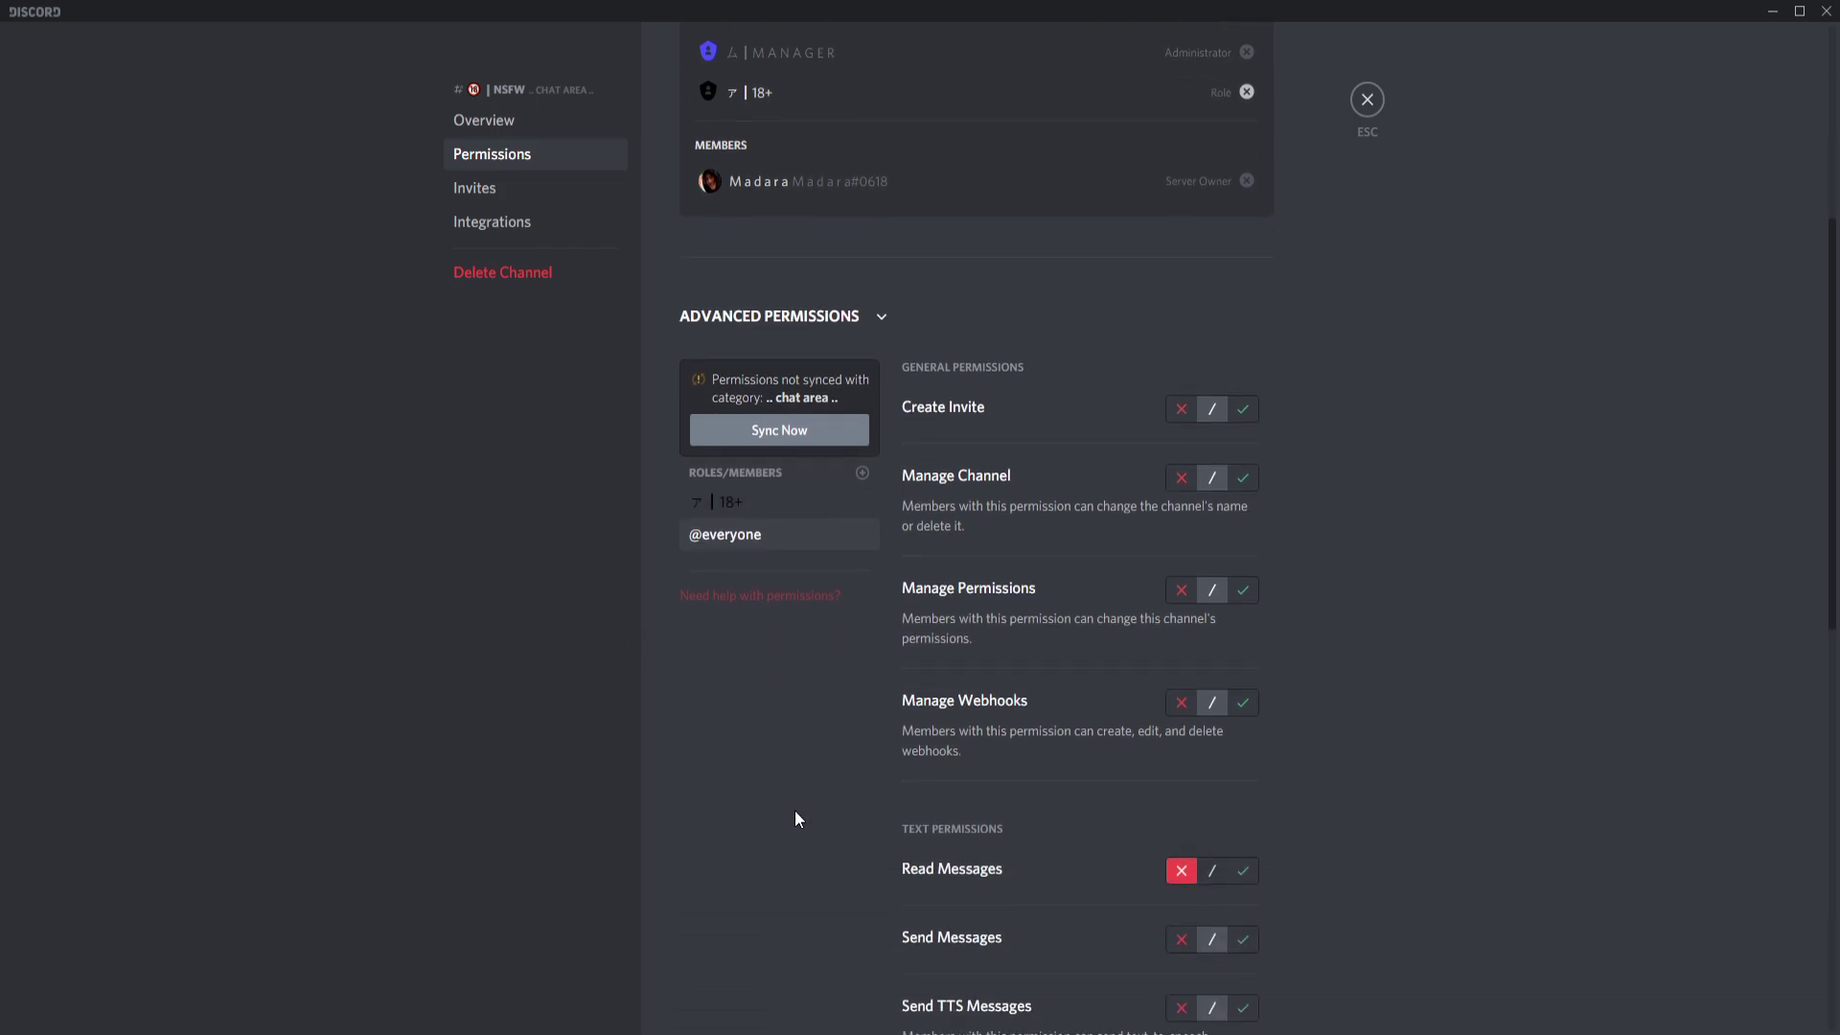
click(1242, 839)
click(1243, 908)
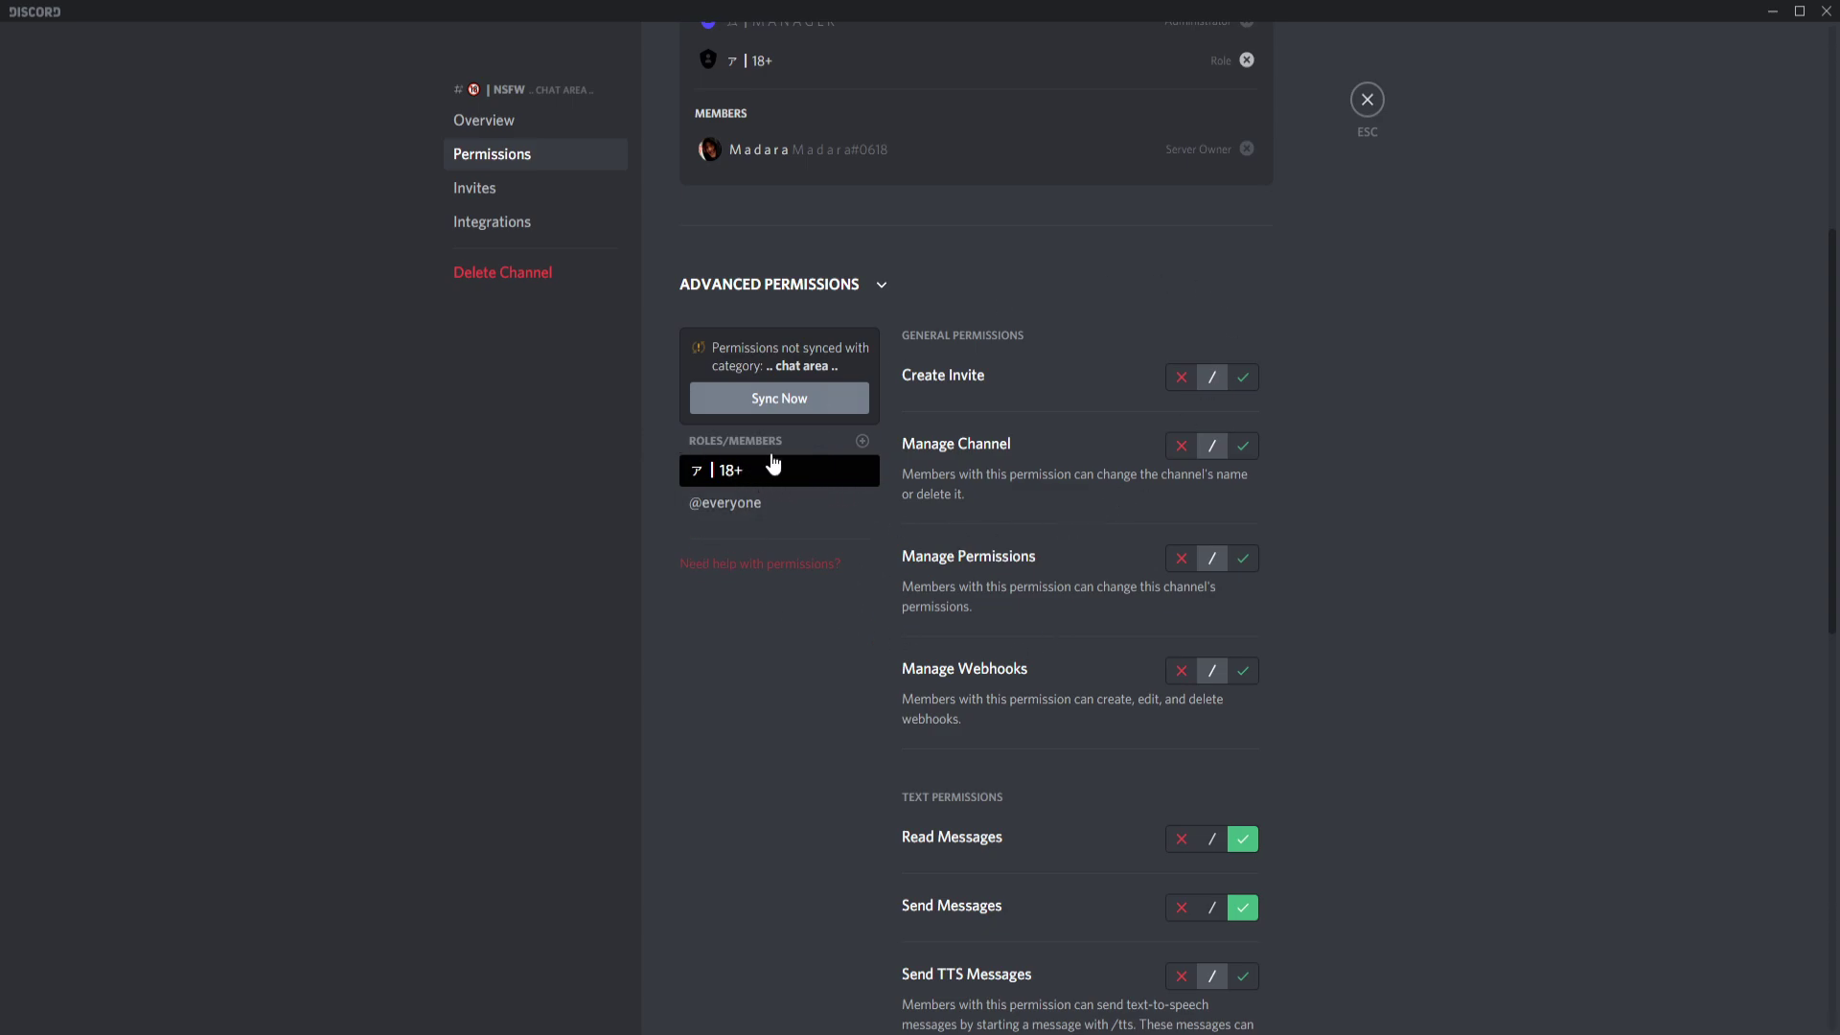
click(1367, 100)
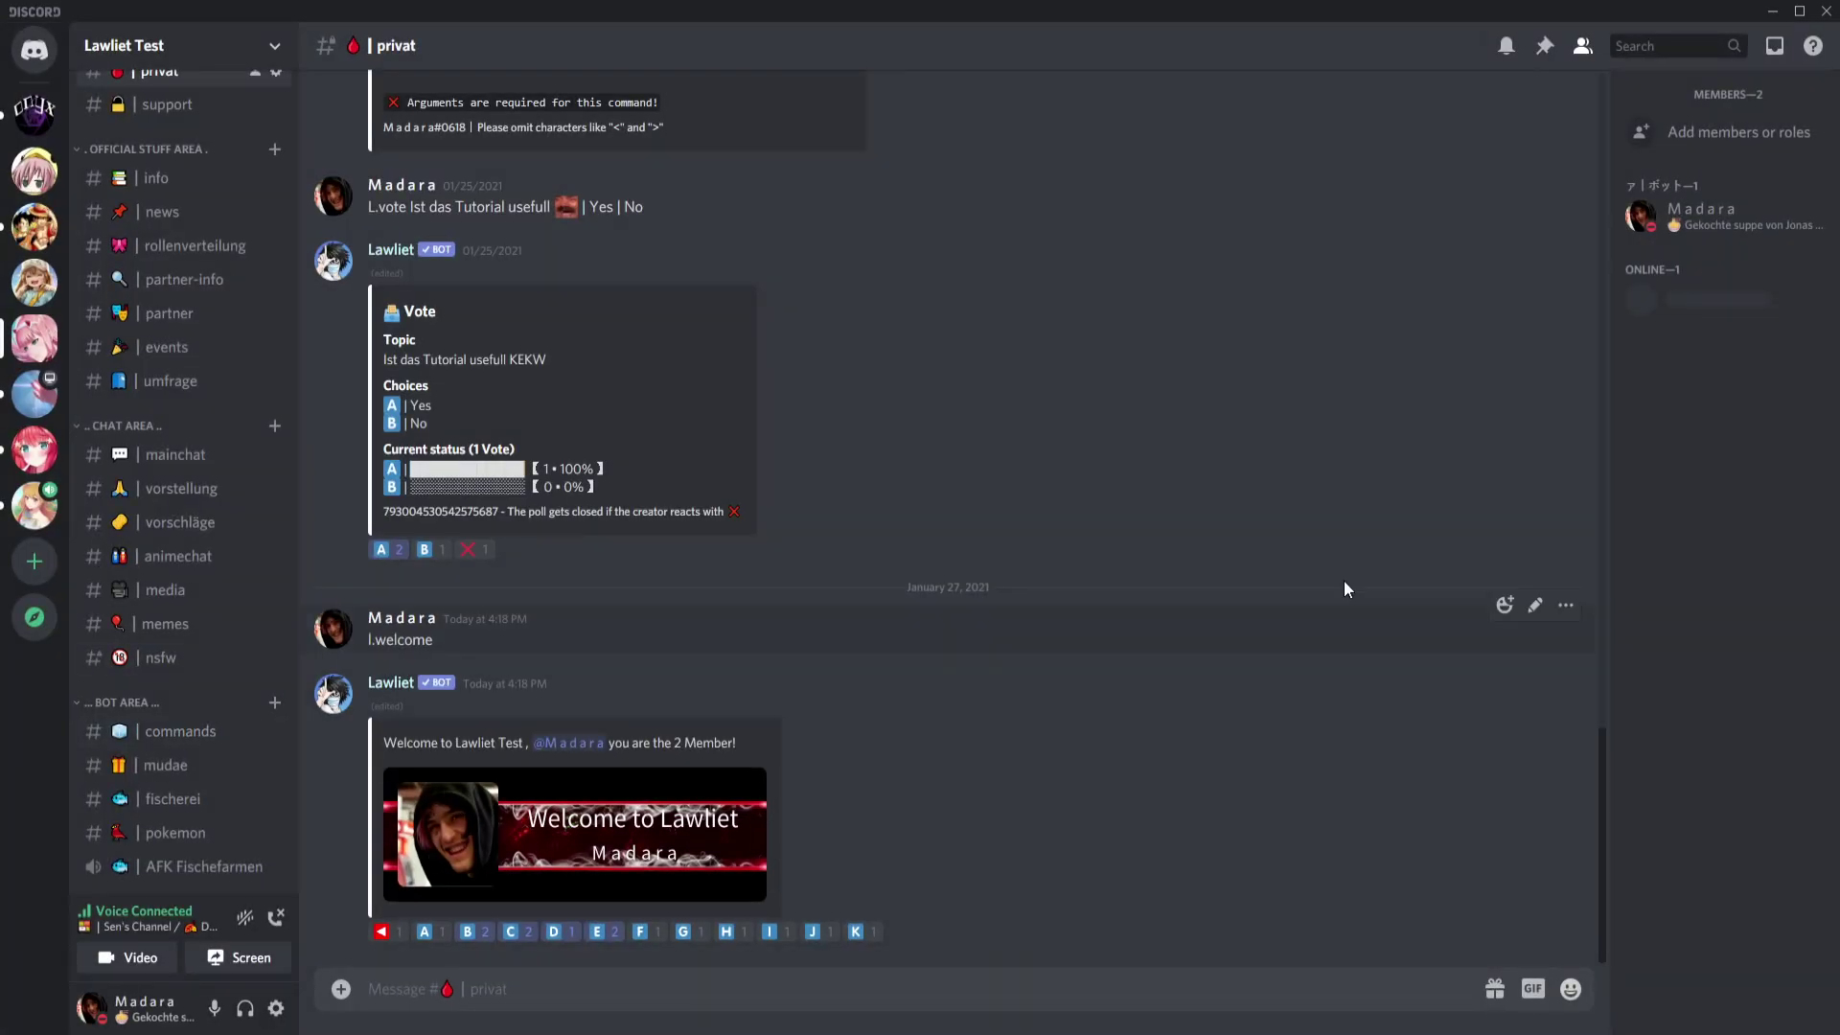
Assign the 18+ role to the Lawliet bot.
click(389, 683)
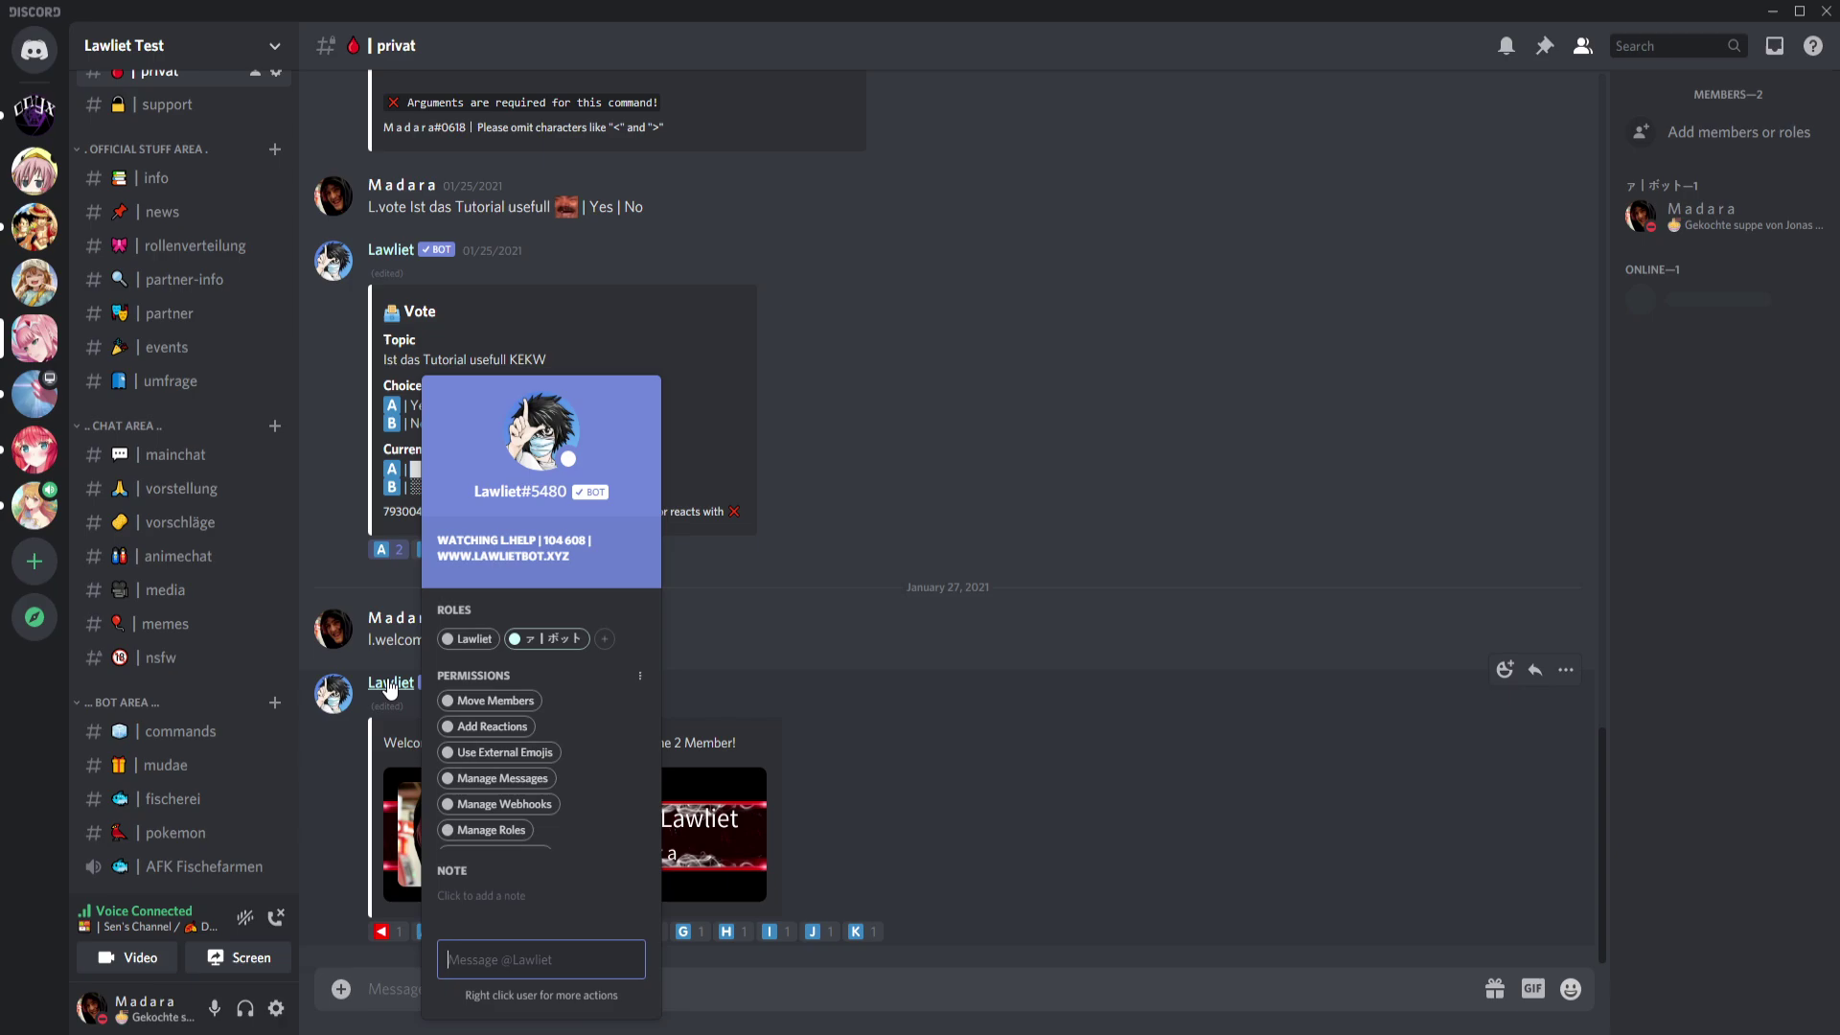
click(605, 638)
scroll(612, 795, down, 10)
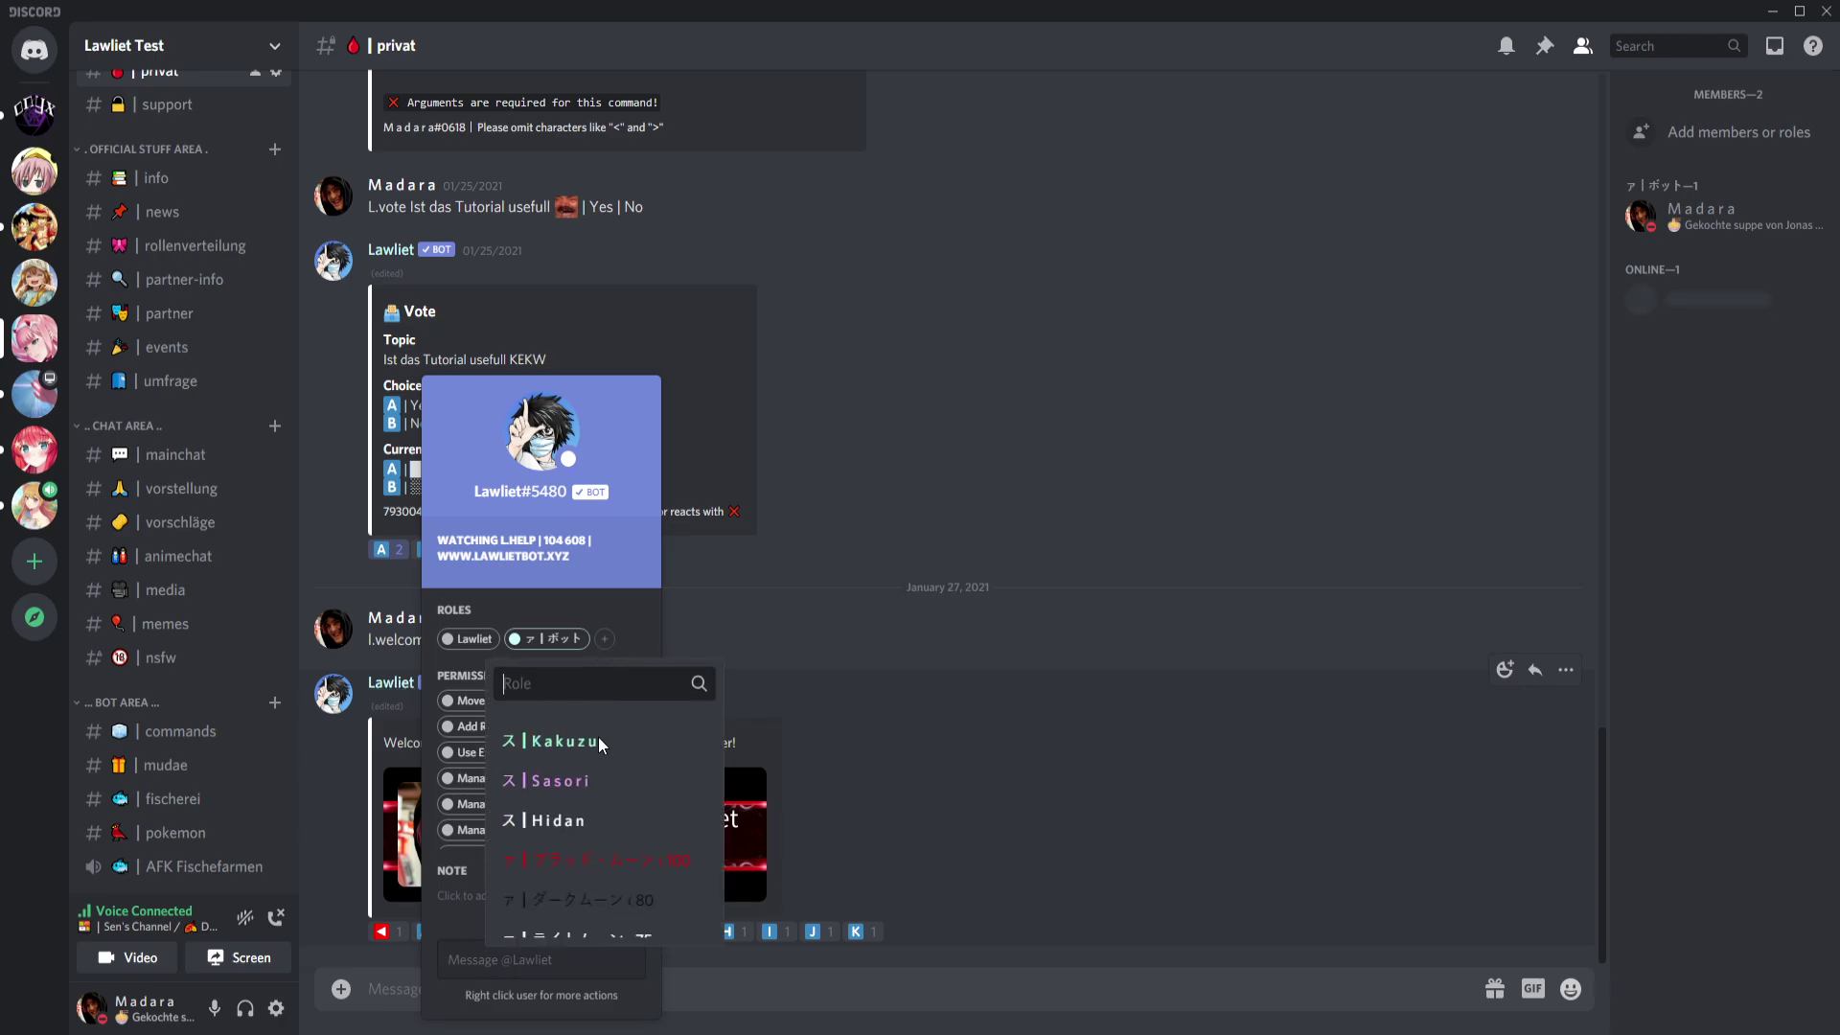
scroll(584, 810, down, 5)
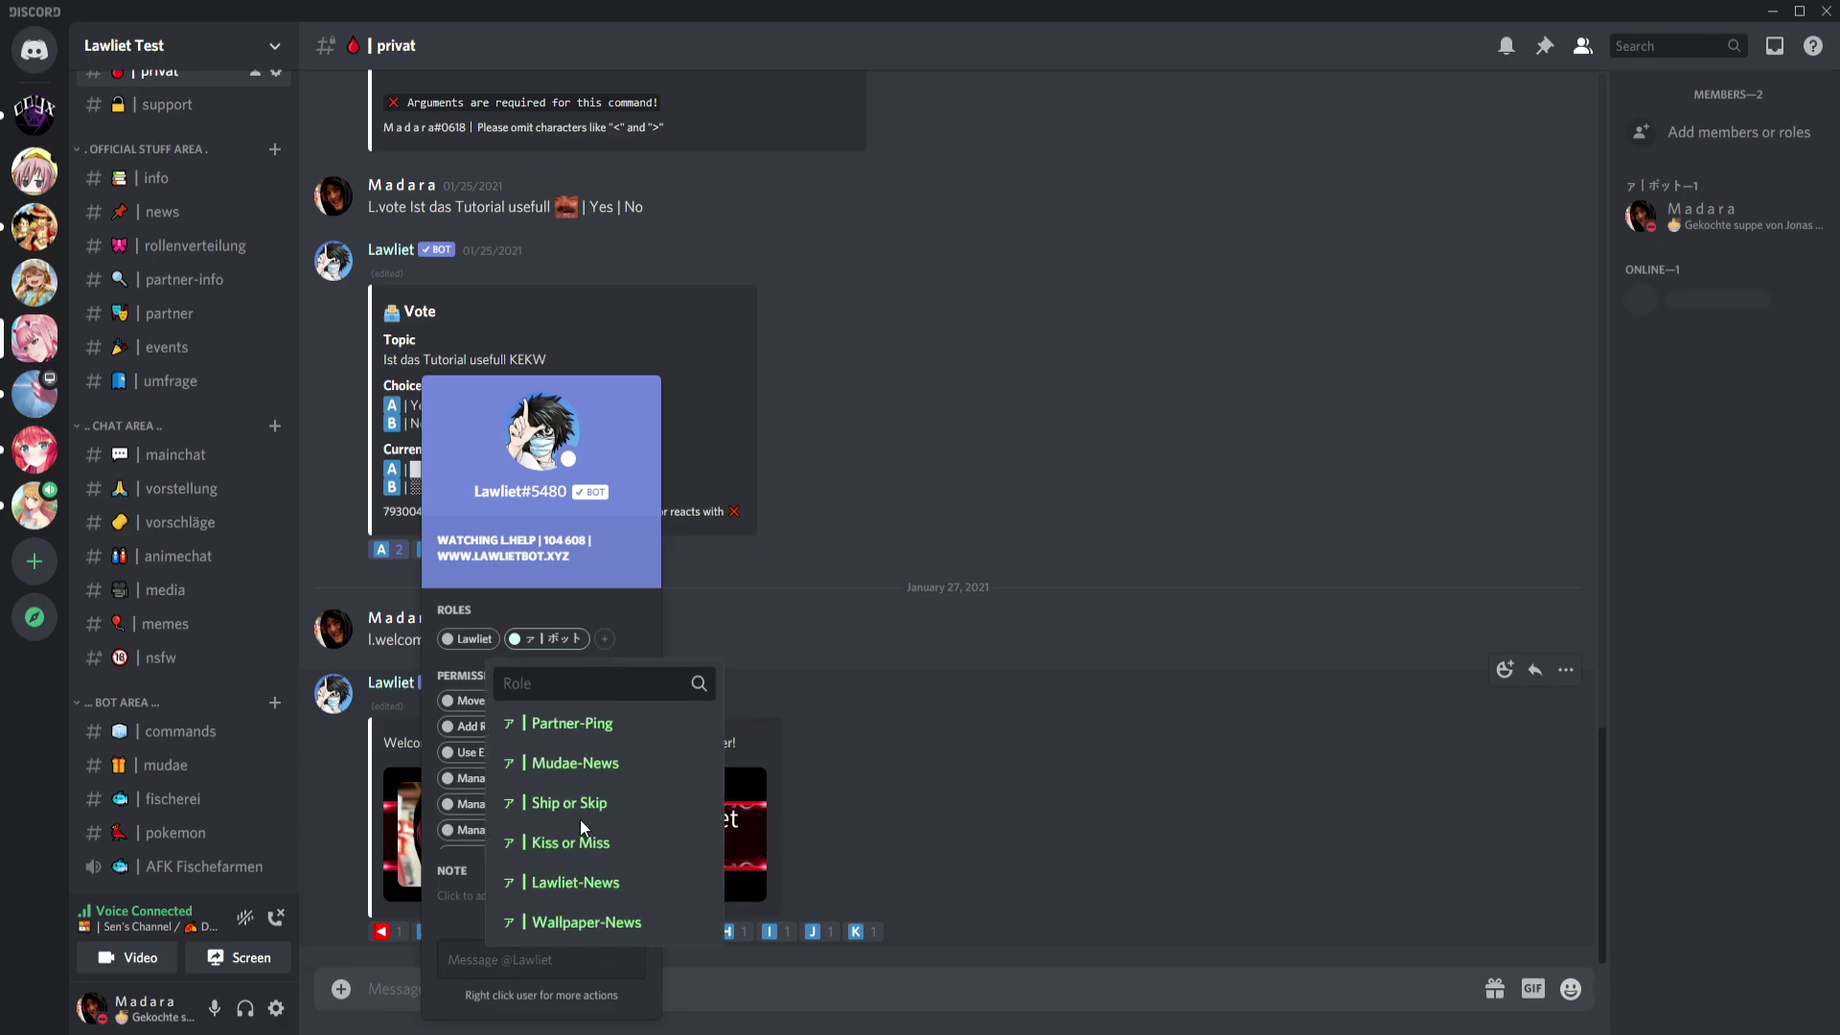
click(555, 896)
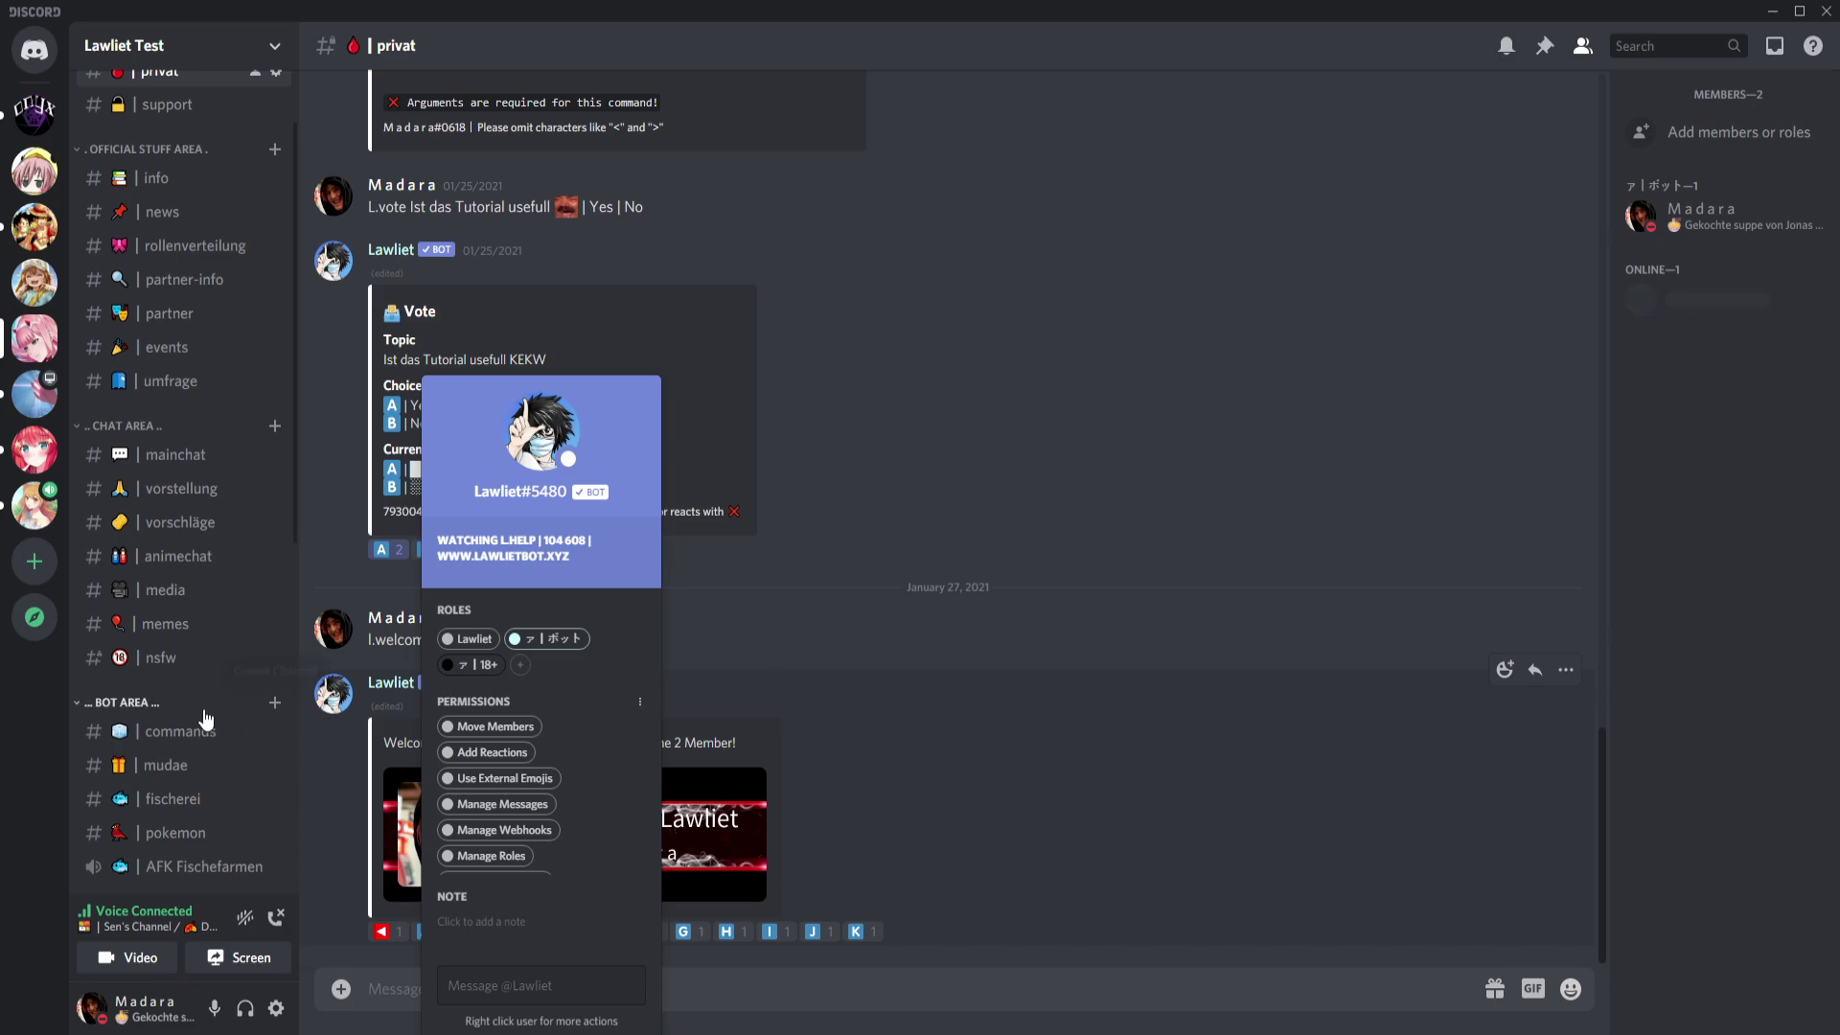
Test the bot in the nsfw channel by sending the commands l.fuck and l.boobs.
click(158, 657)
click(1011, 744)
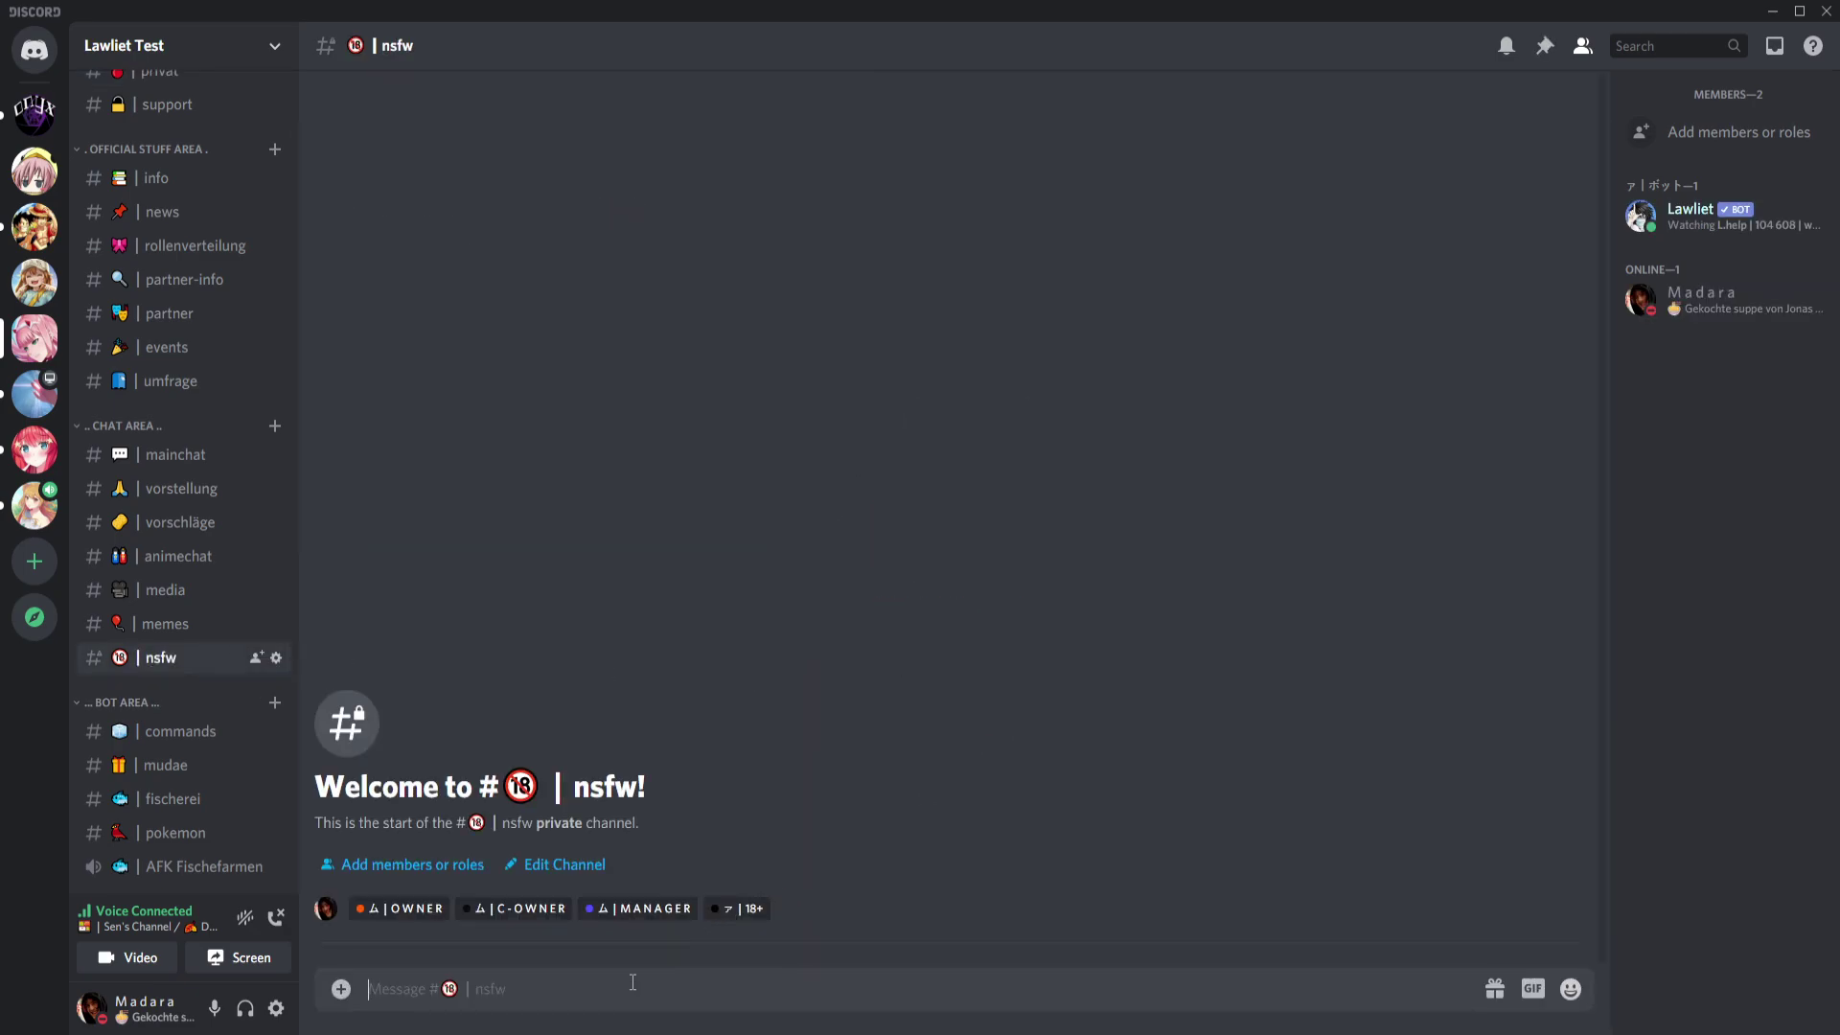
text(l.fuck)
key(Return)
text(l.)
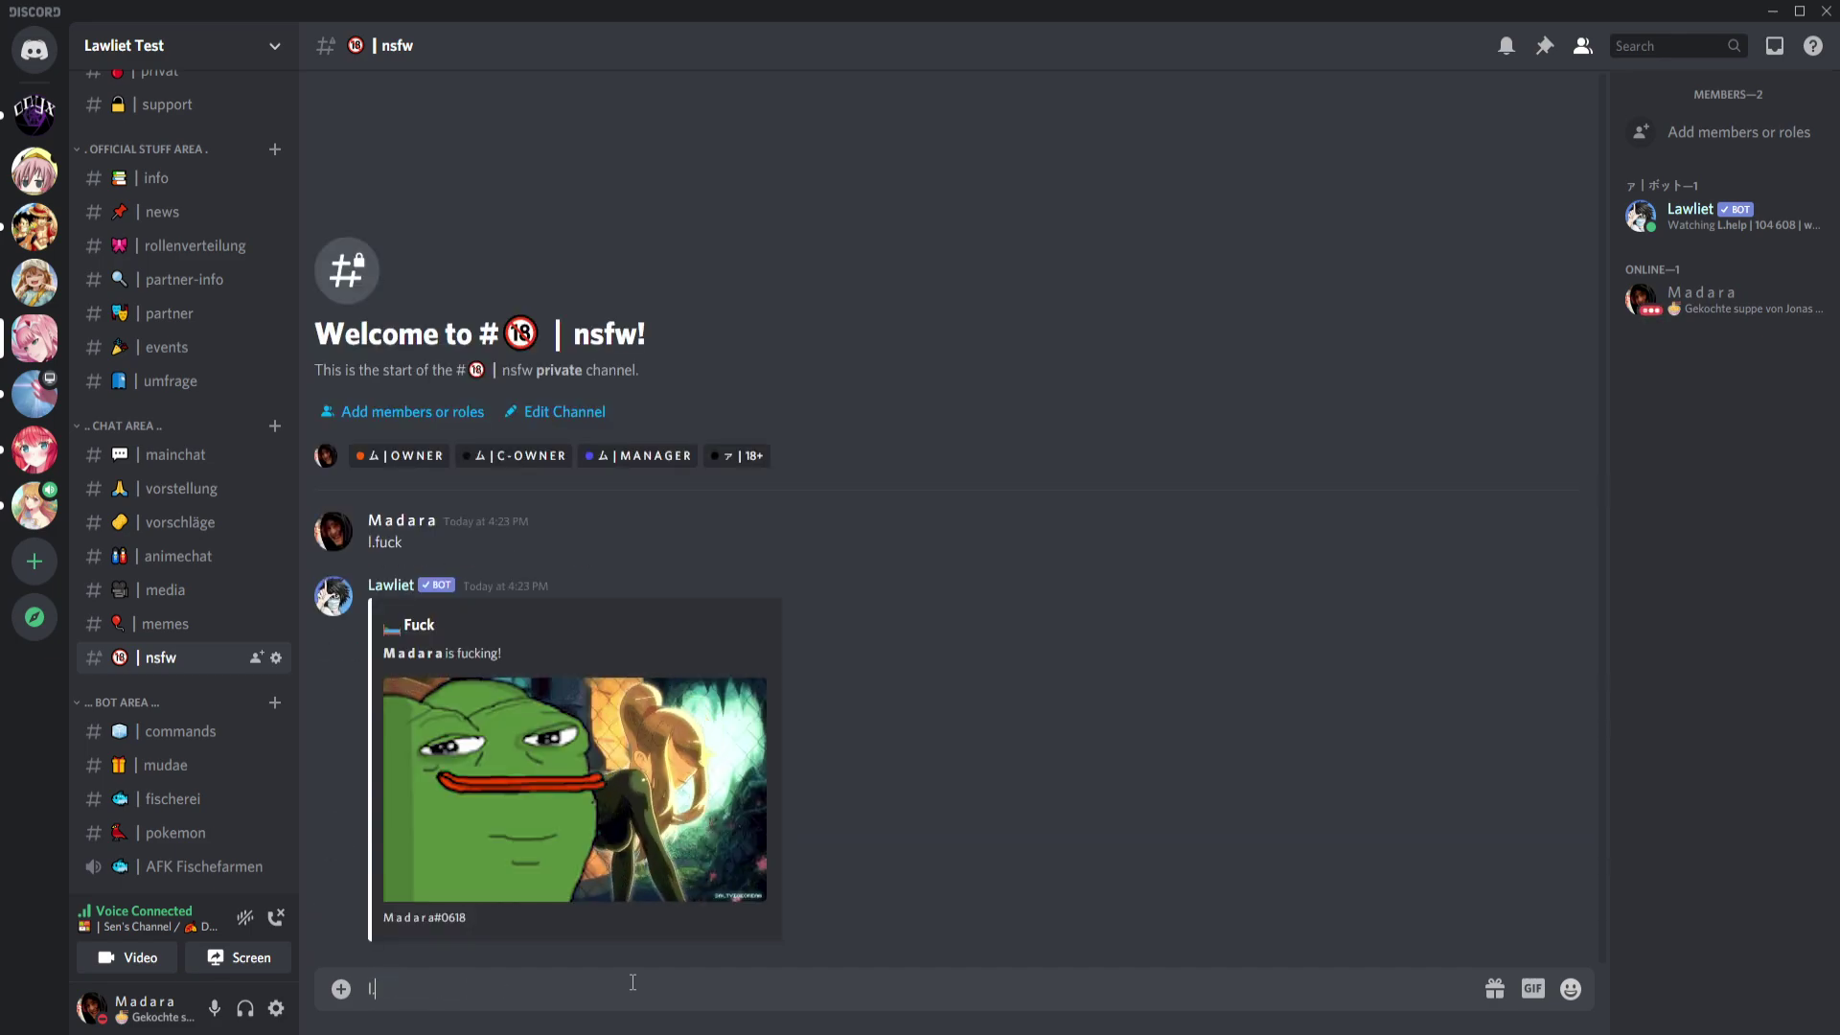
text(oobs)
key(Return)
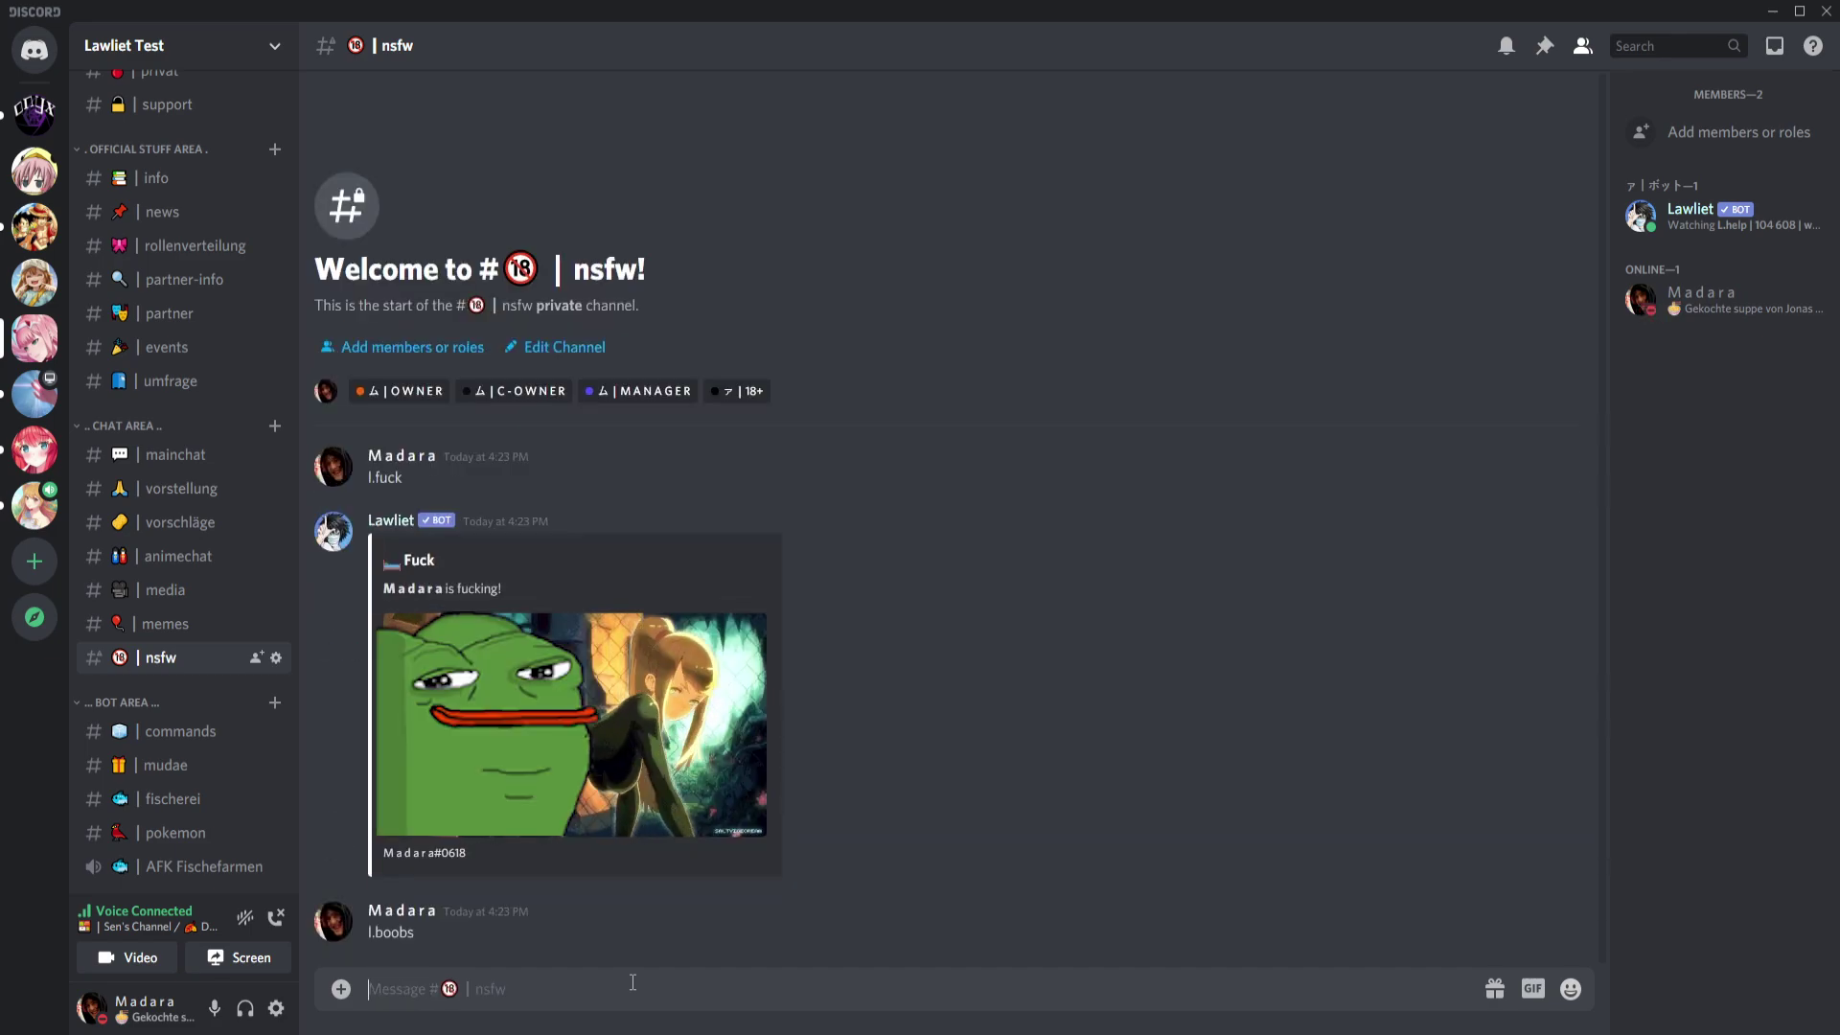